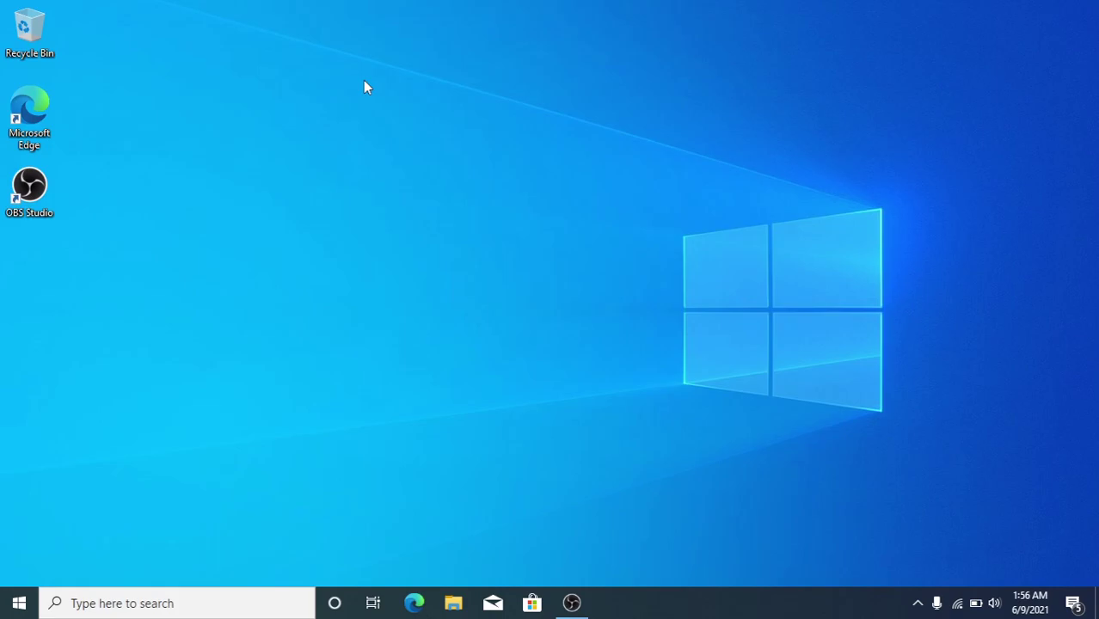
# - Launch Command Prompt from the Run dialog with cmd
pyautogui.press('super+r')
pyautogui.press('Return')
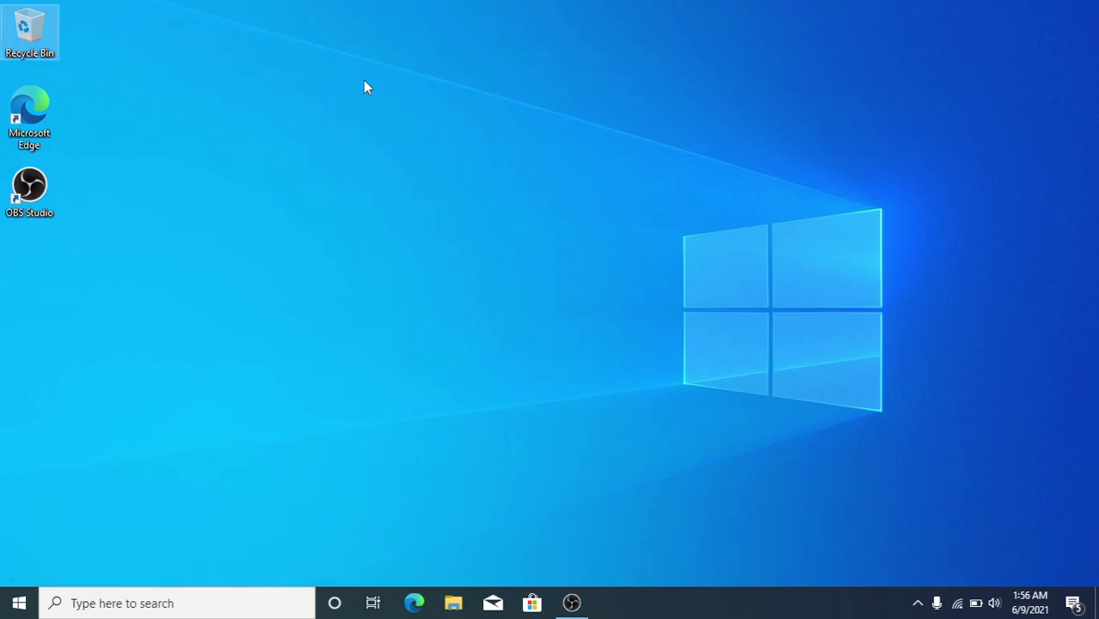
# - Run java to confirm it is not recognized, then close the console
pyautogui.write('java')
pyautogui.press('Return')
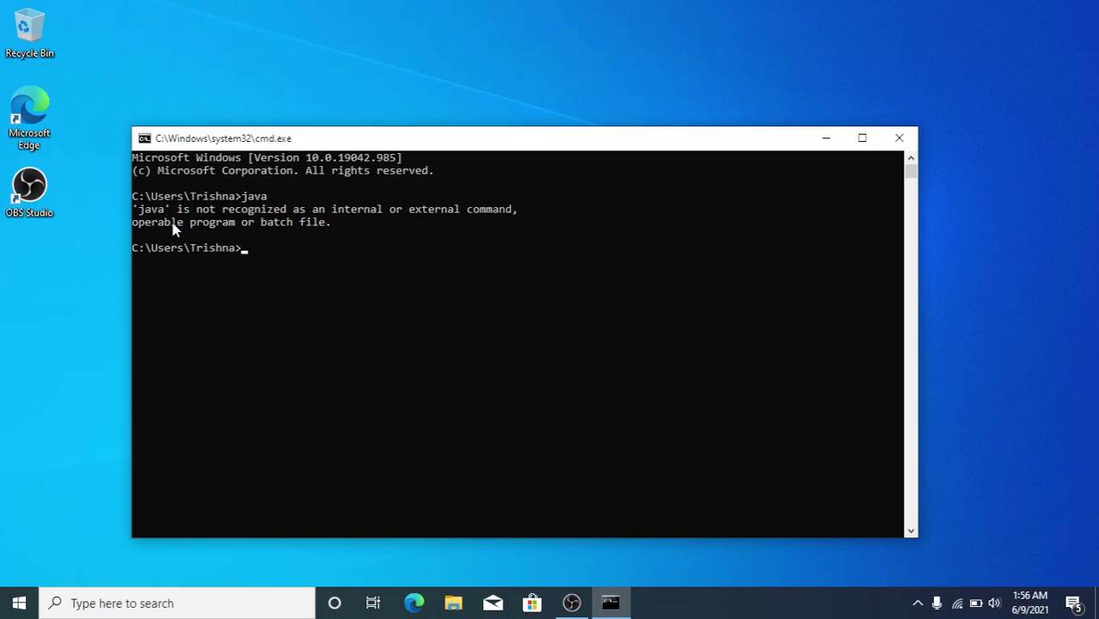
pyautogui.click(899, 139)
# - Start Edge and search the web for 'jdk download'
pyautogui.click(414, 600)
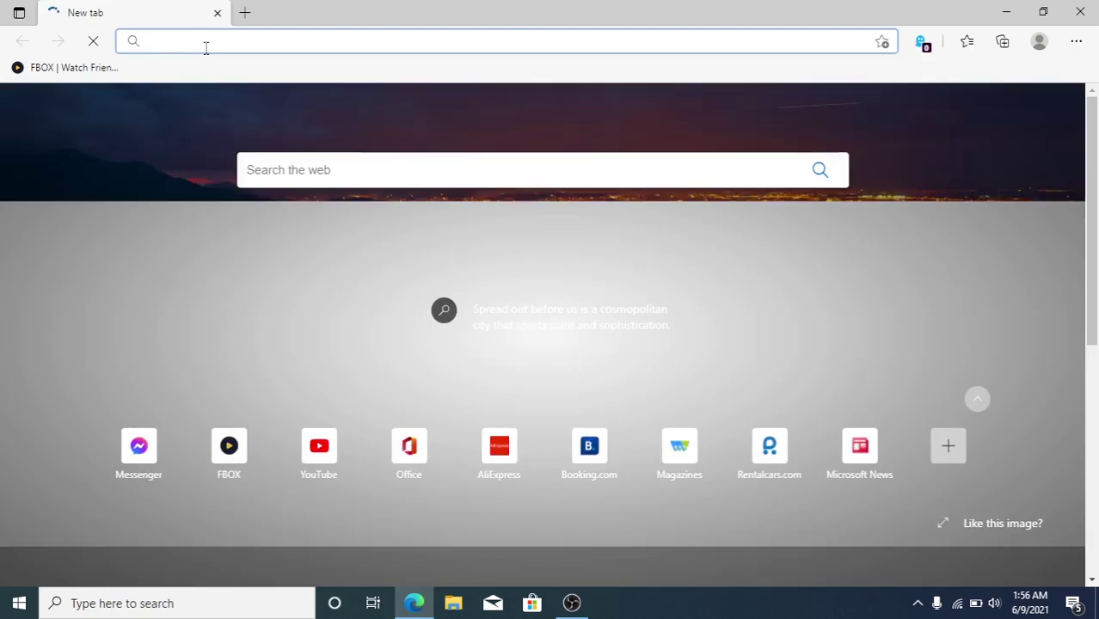
pyautogui.write('ds')
pyautogui.press('BackSpace')
pyautogui.press('BackSpace')
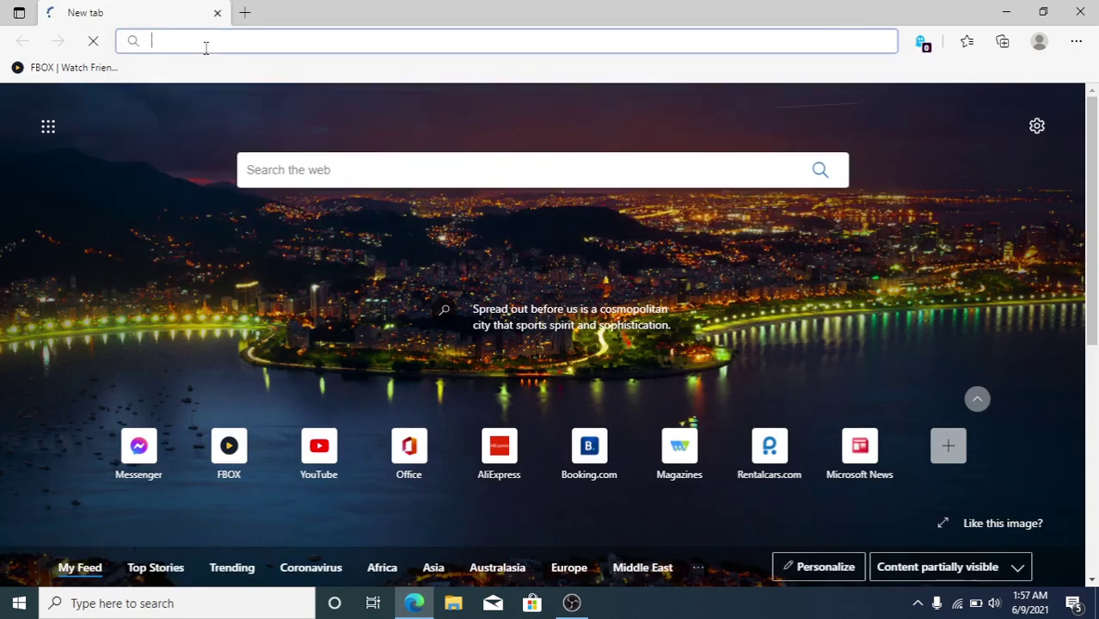
pyautogui.write('jd')
pyautogui.press('Return')
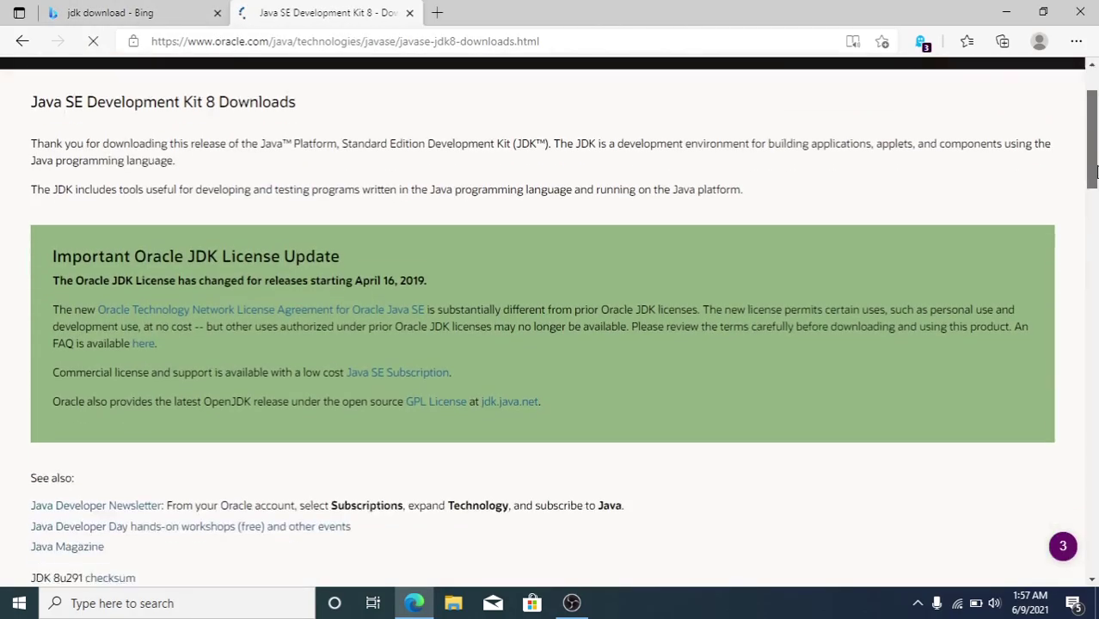
# - Scroll Oracle's JDK 8 downloads page to the Windows x64 installer row
pyautogui.scroll(2, 1094, 151)
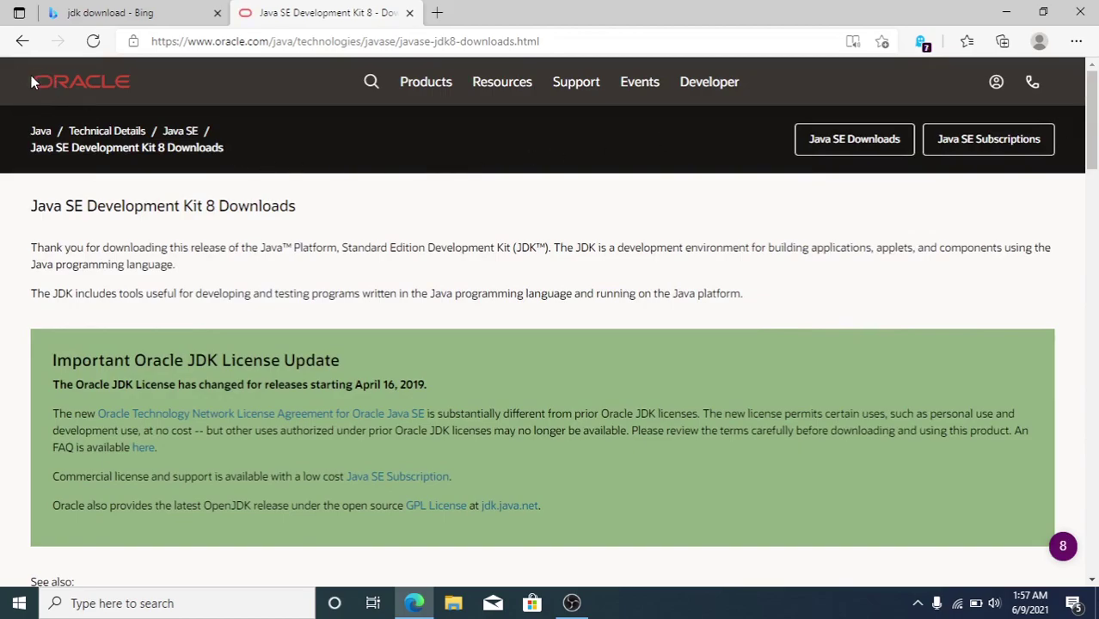
pyautogui.moveTo(1093, 120); pyautogui.dragTo(1094, 334)
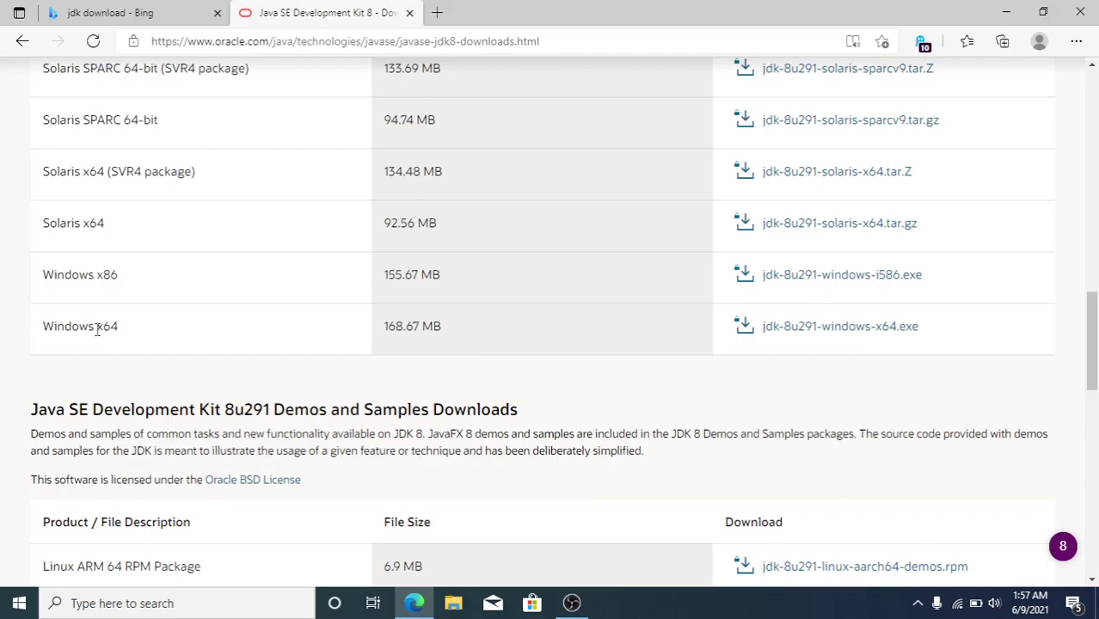
pyautogui.moveTo(42, 325); pyautogui.dragTo(146, 336)
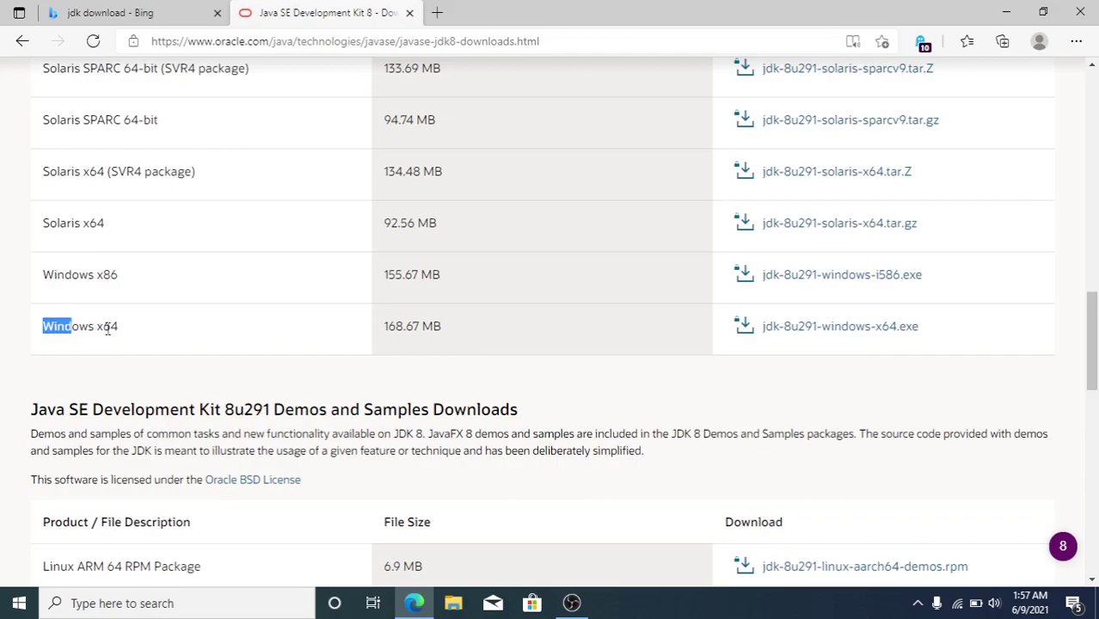
# - Accept the license for jdk-8u291-windows-x64.exe and start its download
pyautogui.click(912, 327)
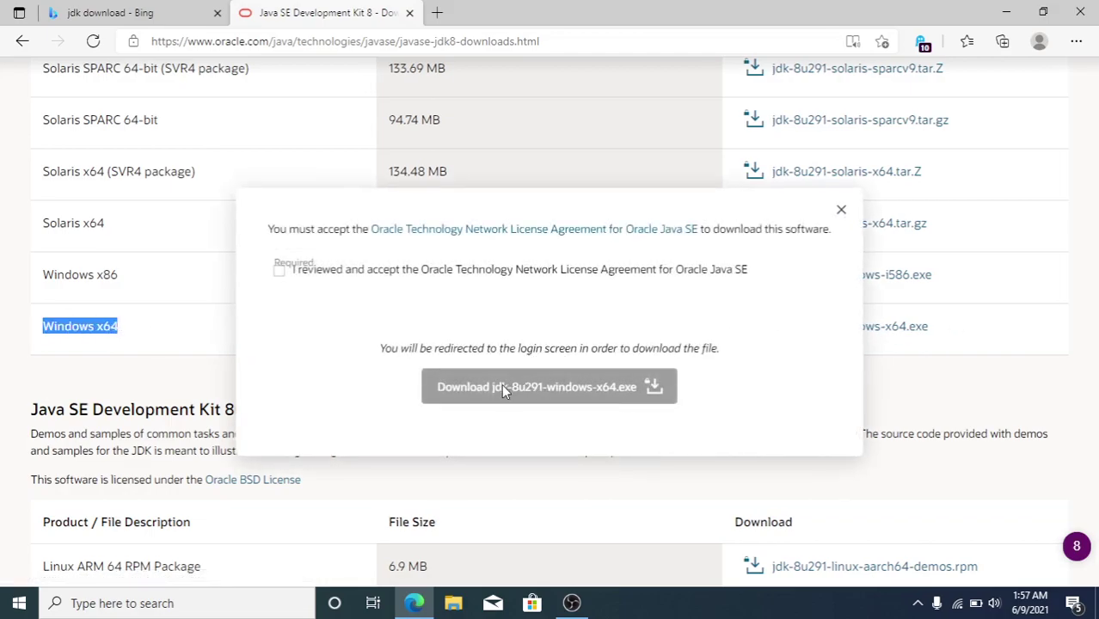
pyautogui.click(279, 270)
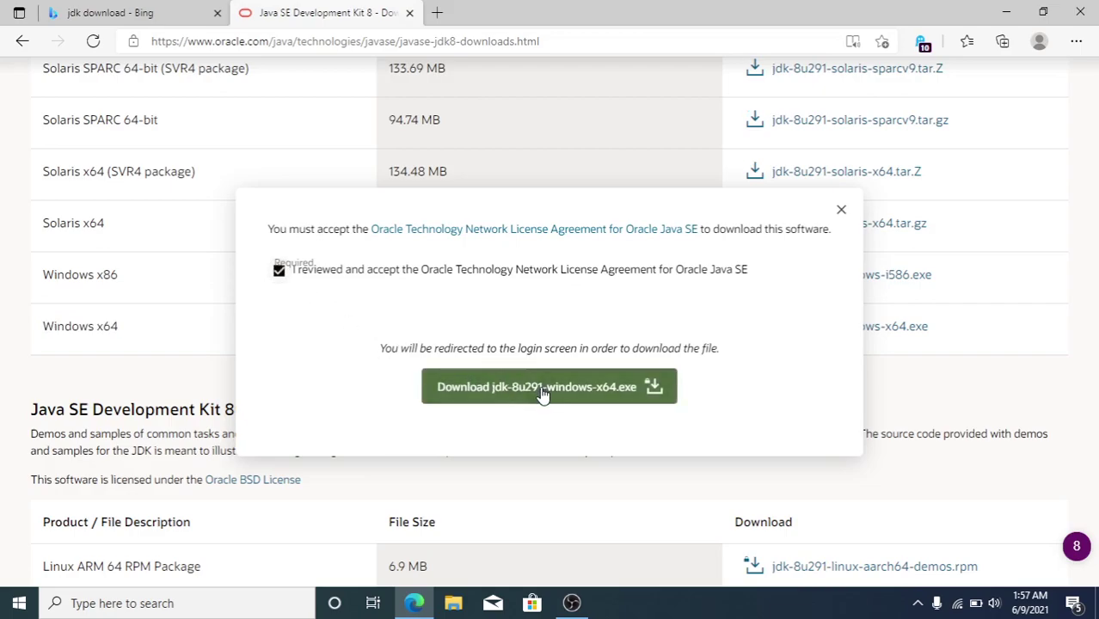
pyautogui.click(542, 389)
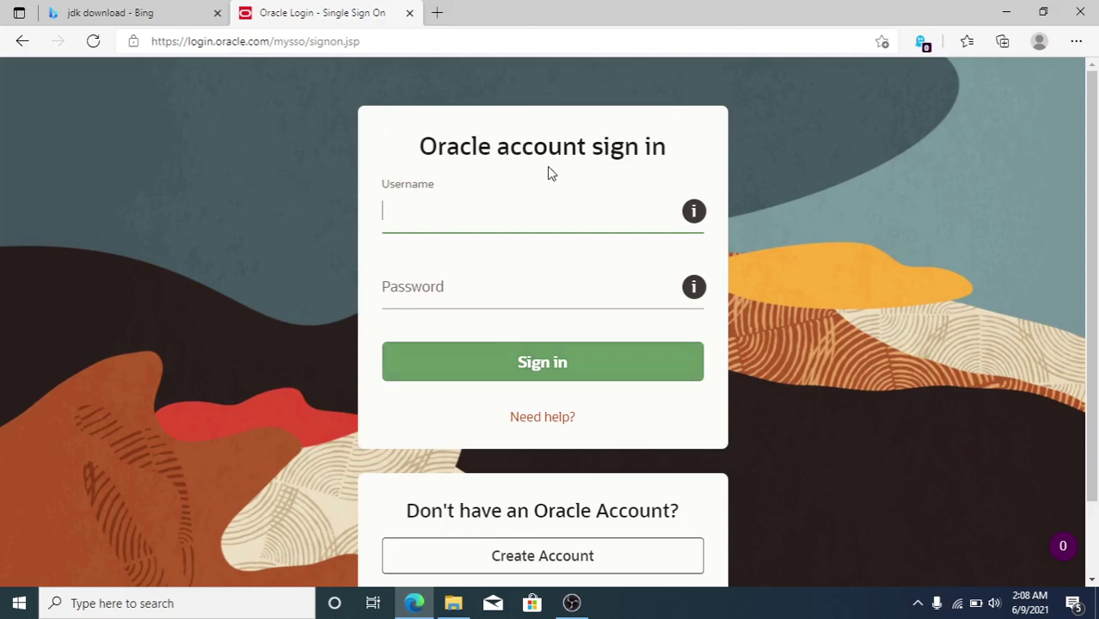
# - Scroll through the Oracle Create Account form, then return to the sign-in tab
pyautogui.scroll(-1, 548, 389)
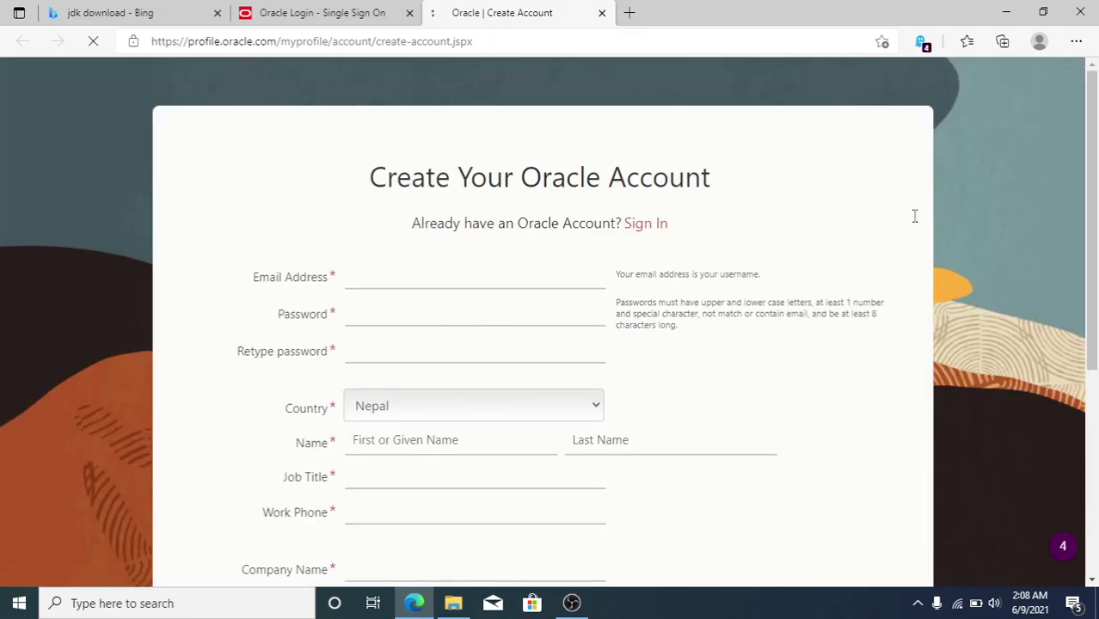
pyautogui.moveTo(1092, 156); pyautogui.dragTo(1097, 379)
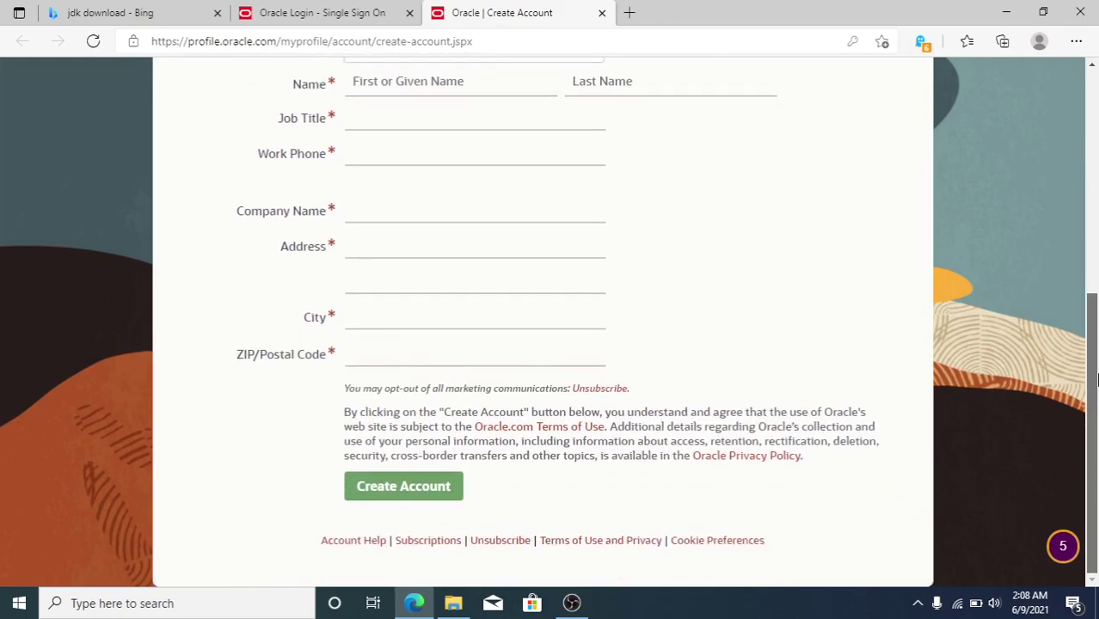
pyautogui.scroll(1, 1096, 368)
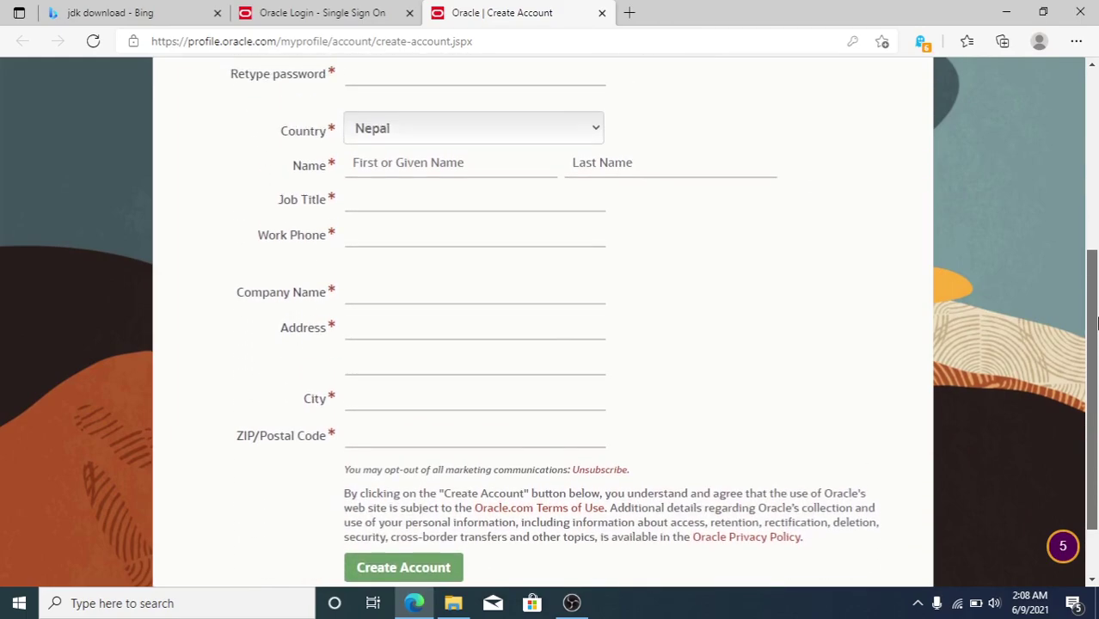
pyautogui.scroll(-1, 1097, 369)
pyautogui.scroll(2, 406, 92)
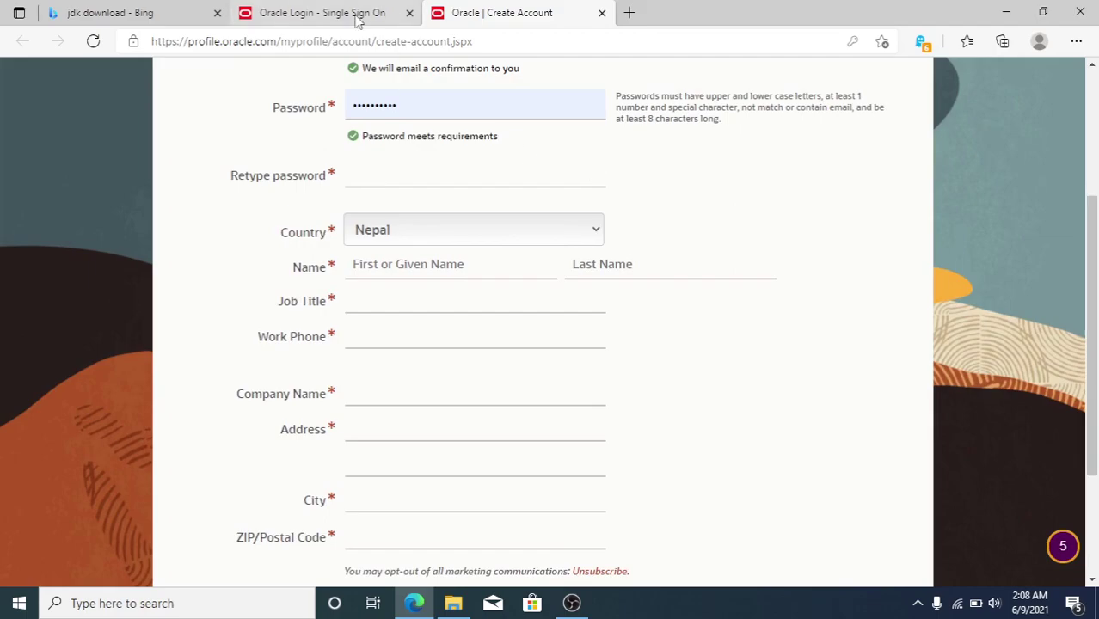
pyautogui.click(356, 13)
# - Close the account-creation tab and sign in with the saved Oracle credentials
pyautogui.click(602, 12)
pyautogui.click(457, 142)
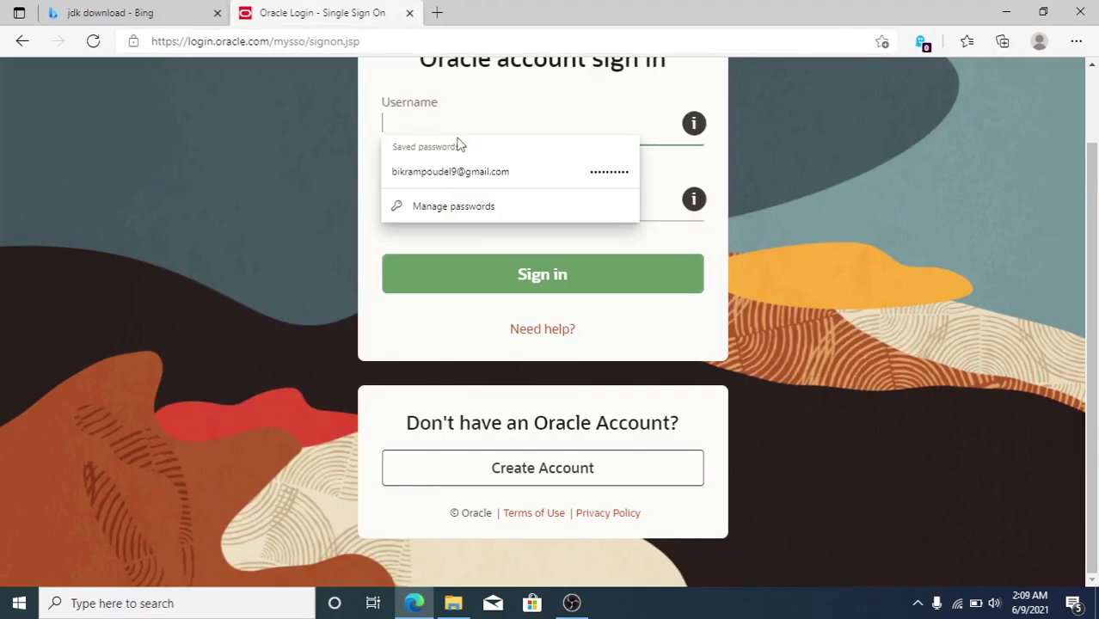
pyautogui.click(406, 171)
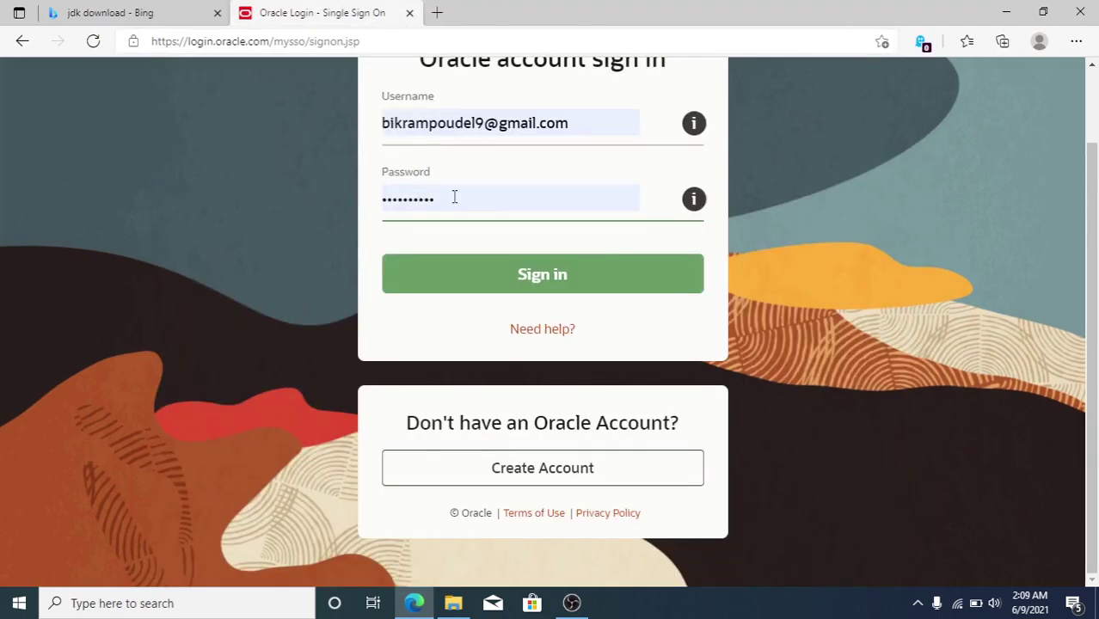
pyautogui.click(474, 284)
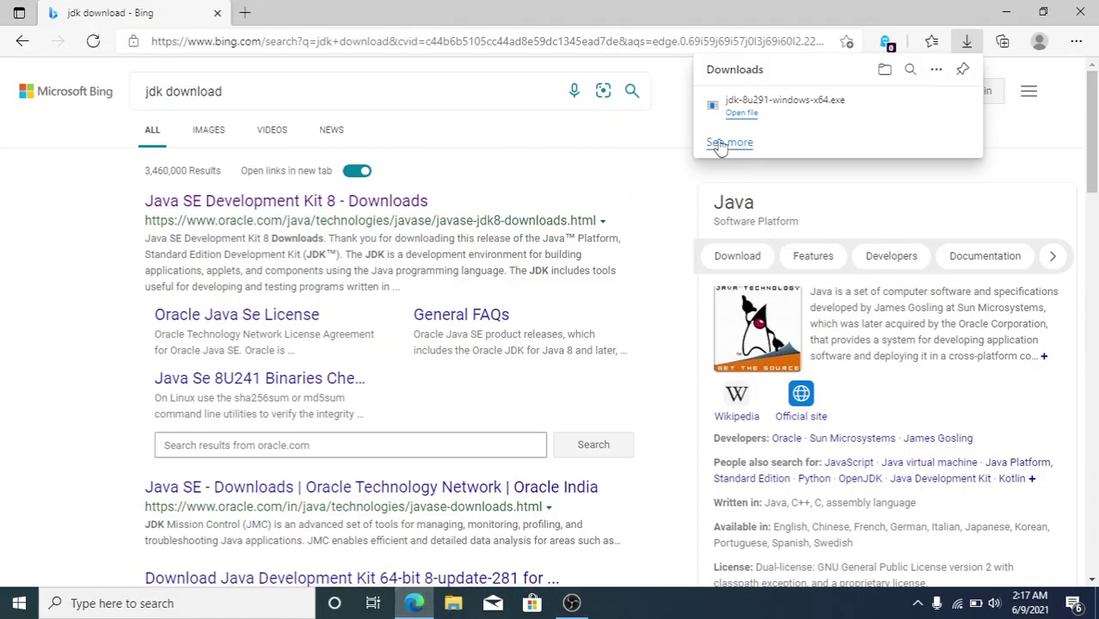
pyautogui.moveTo(826, 105)
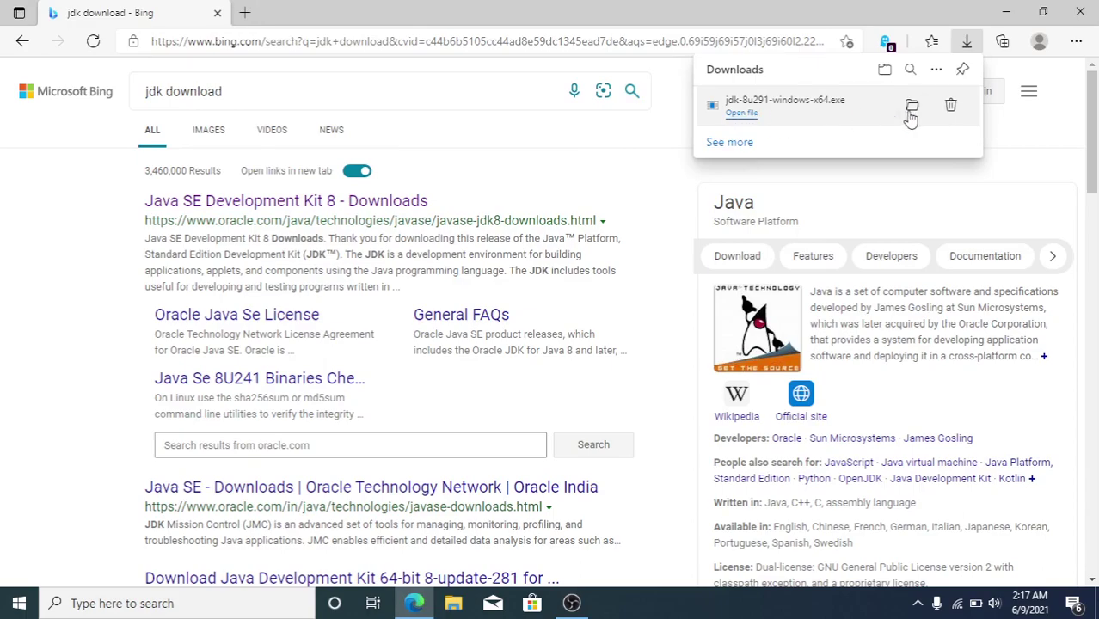
# - Show the download in its folder and launch jdk-8u291-windows-x64
pyautogui.click(912, 107)
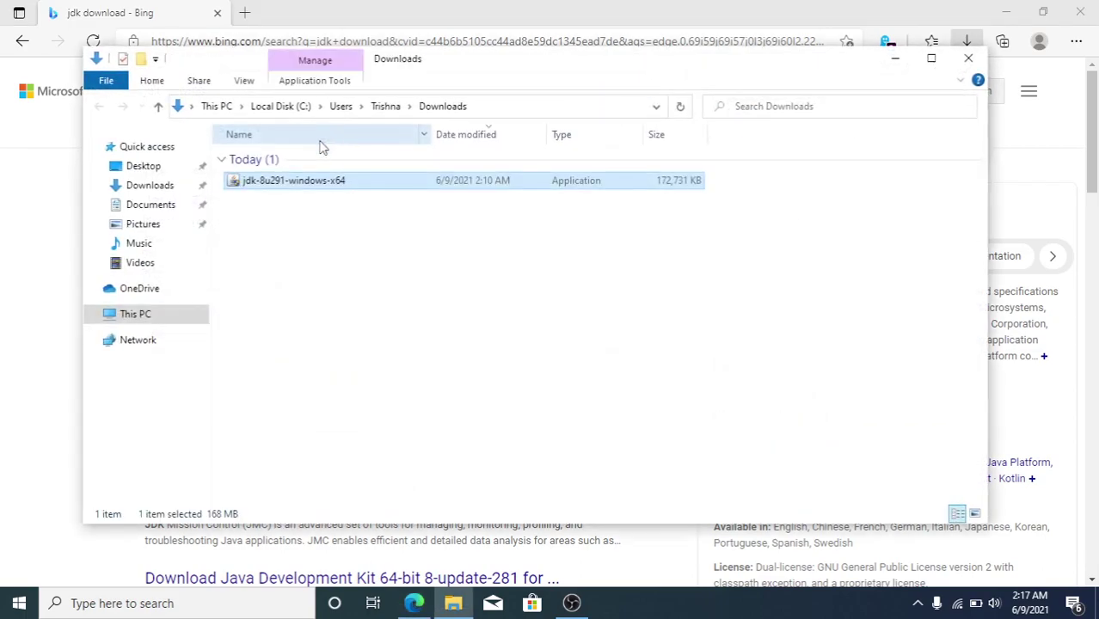
pyautogui.doubleClick(256, 189)
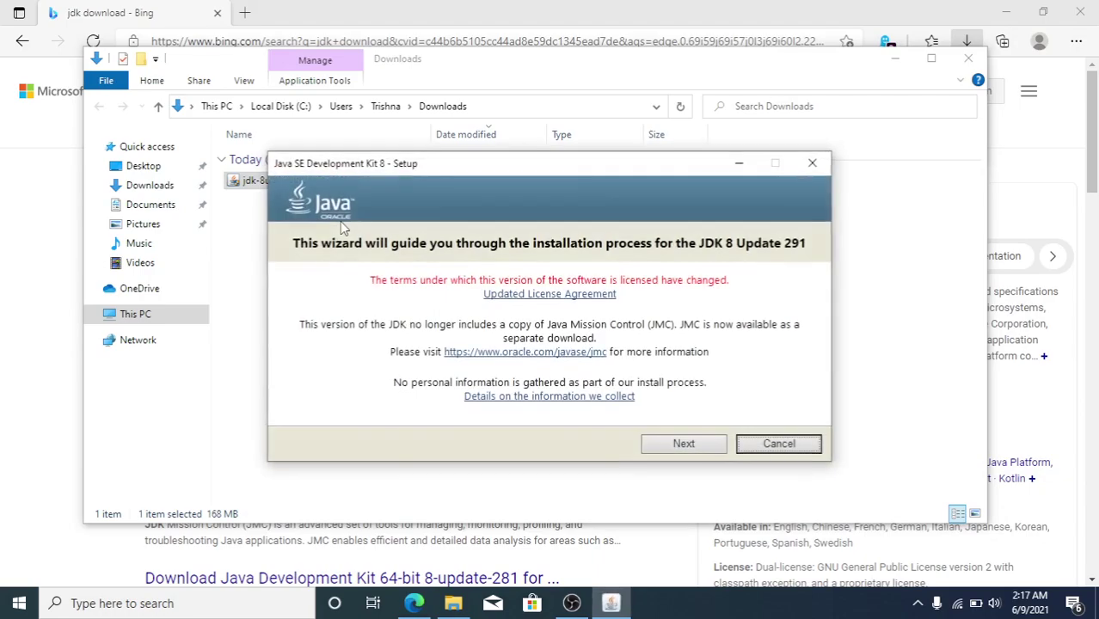
# - Install JDK 8 Update 291 with default features and folders, then close the wizard
pyautogui.click(674, 443)
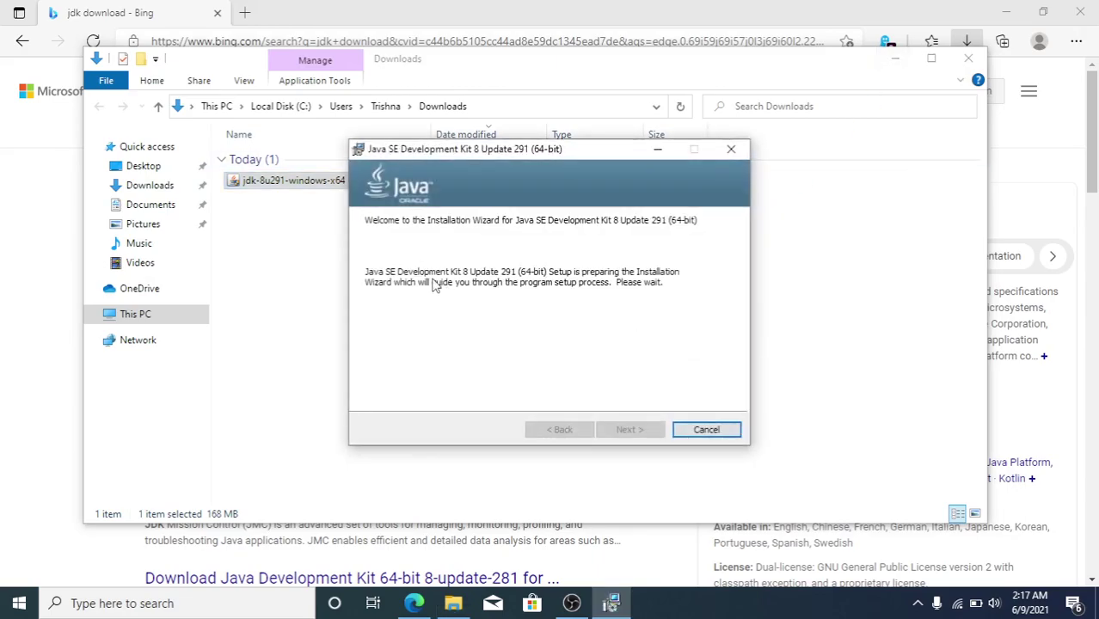
pyautogui.click(613, 425)
pyautogui.click(626, 430)
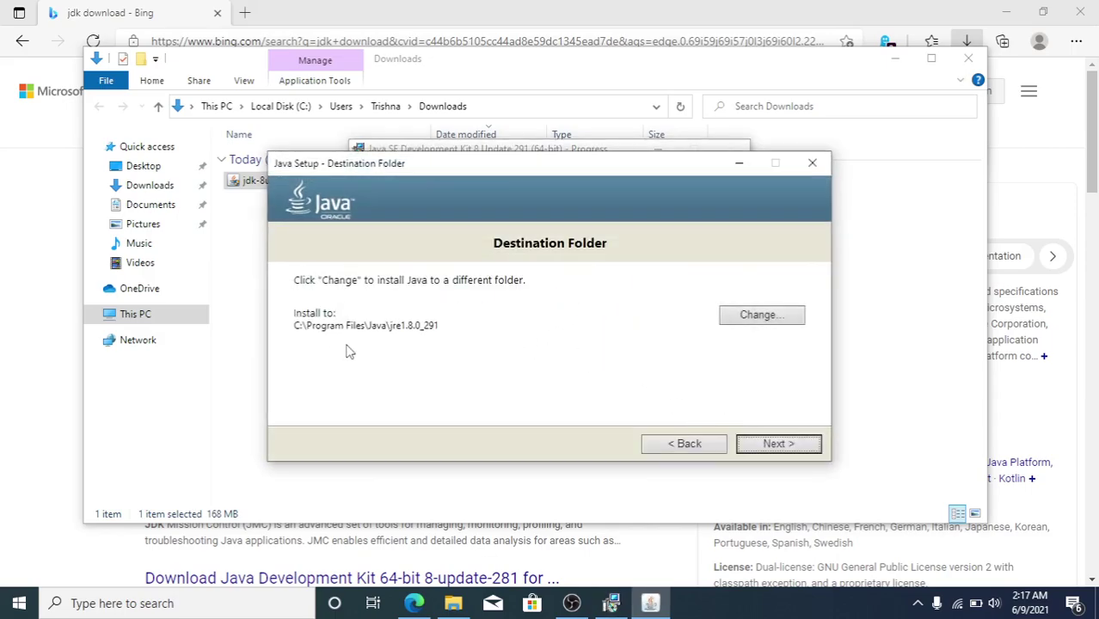
pyautogui.click(776, 449)
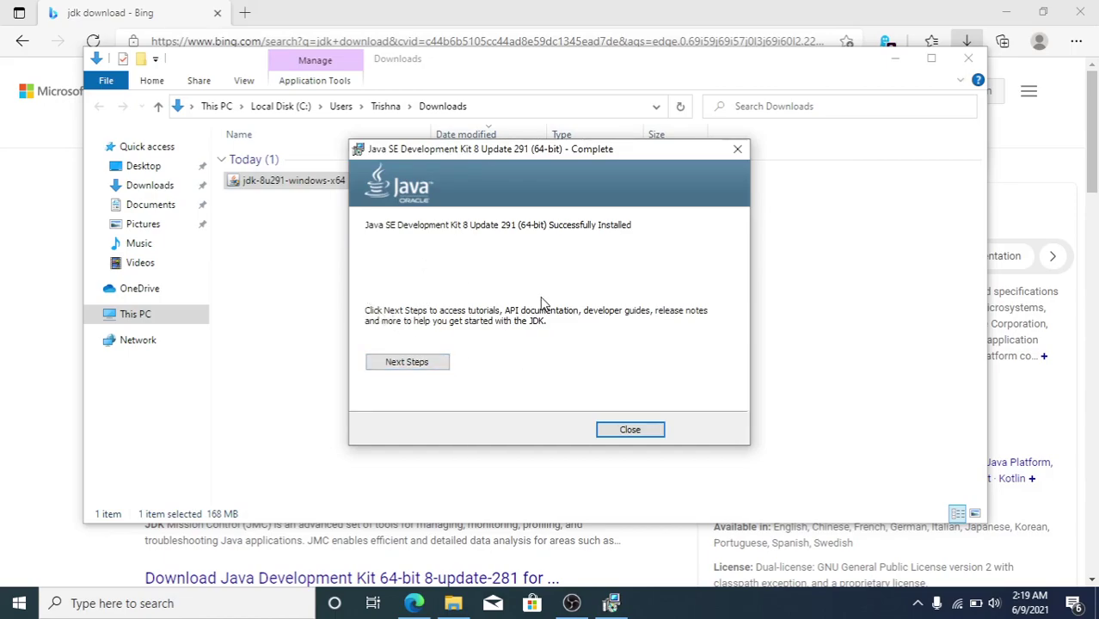
pyautogui.click(613, 430)
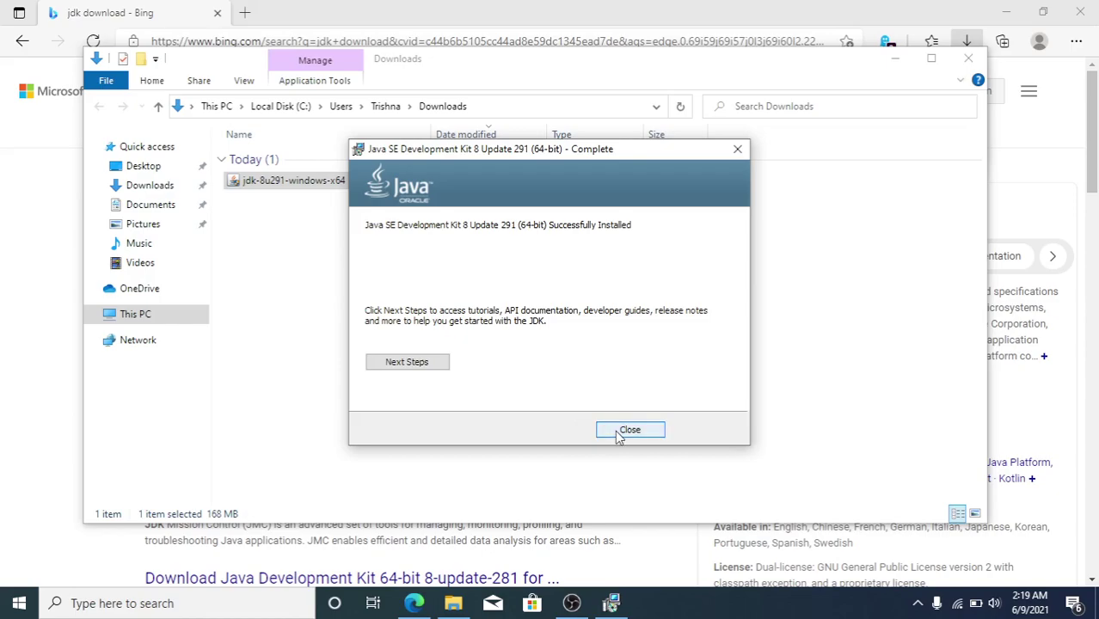
# - Close the Downloads folder window and Edge to clear the desktop
pyautogui.click(968, 58)
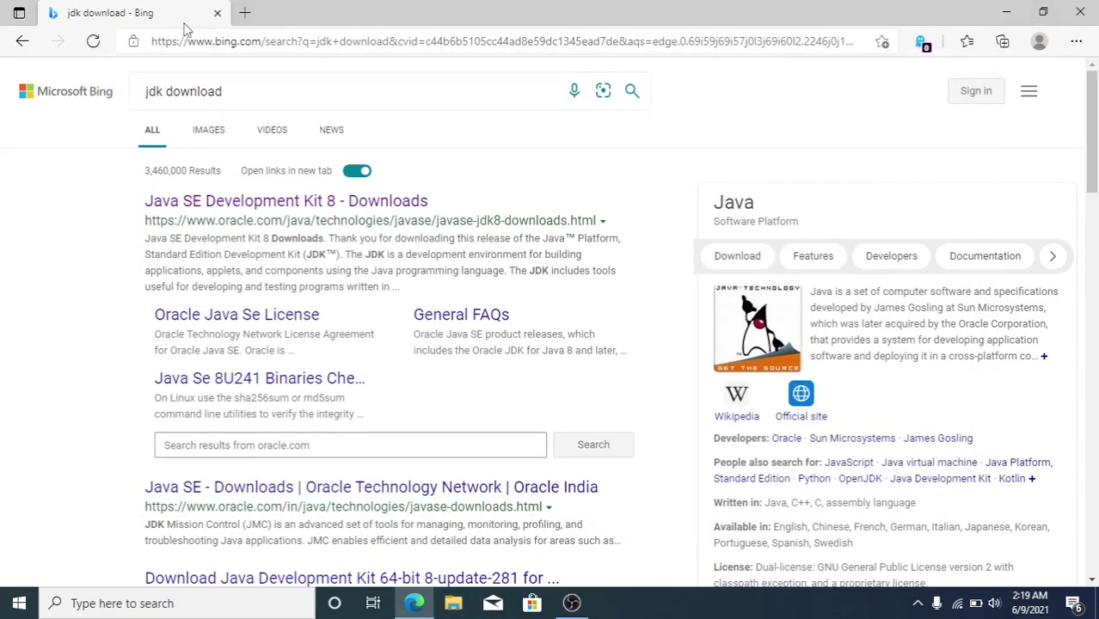
pyautogui.click(217, 13)
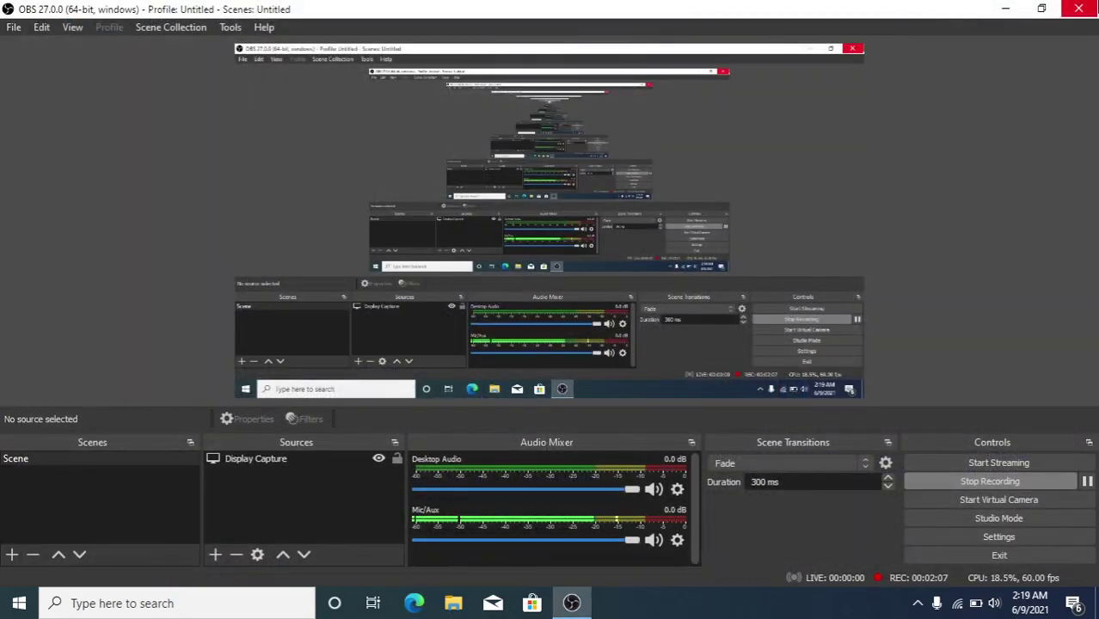
pyautogui.click(1005, 8)
# - Open Command Prompt and run java to check it is now recognized
pyautogui.press('super')
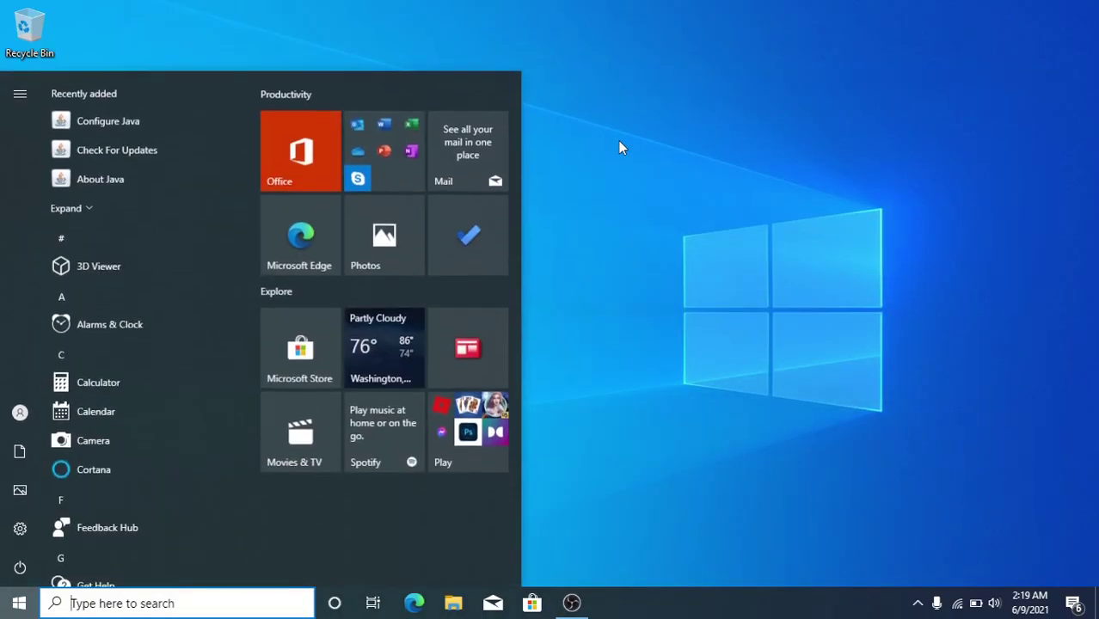
pyautogui.press('super+r')
pyautogui.write('c')
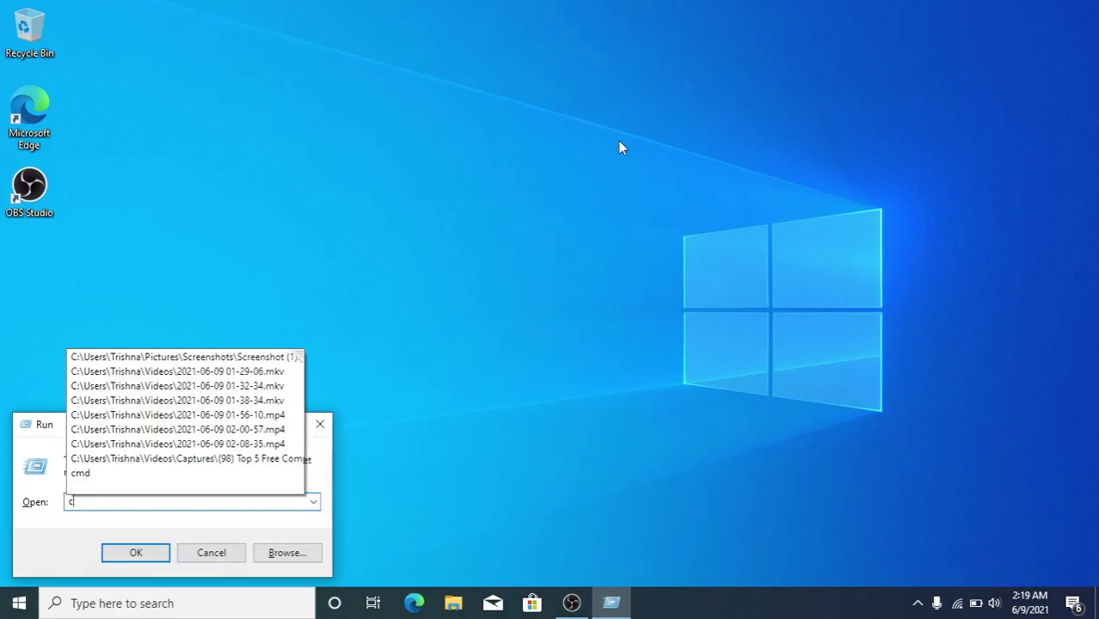
pyautogui.write('md')
pyautogui.press('Return')
pyautogui.write('java')
pyautogui.press('Return')
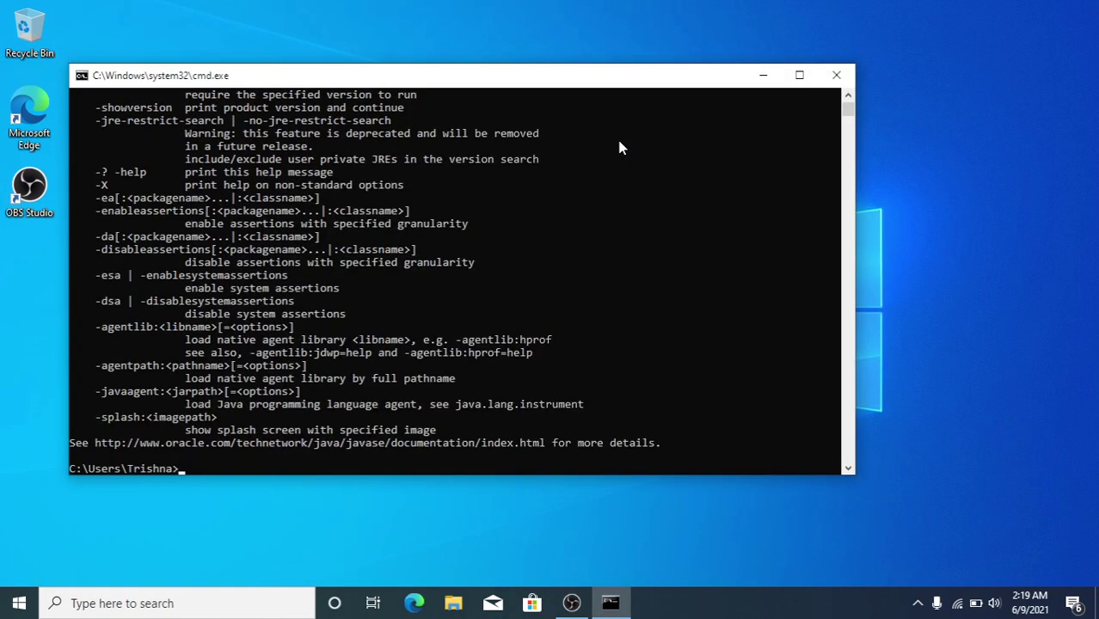
# - Maximize the console and clear its earlier output
pyautogui.moveTo(848, 110); pyautogui.dragTo(848, 96)
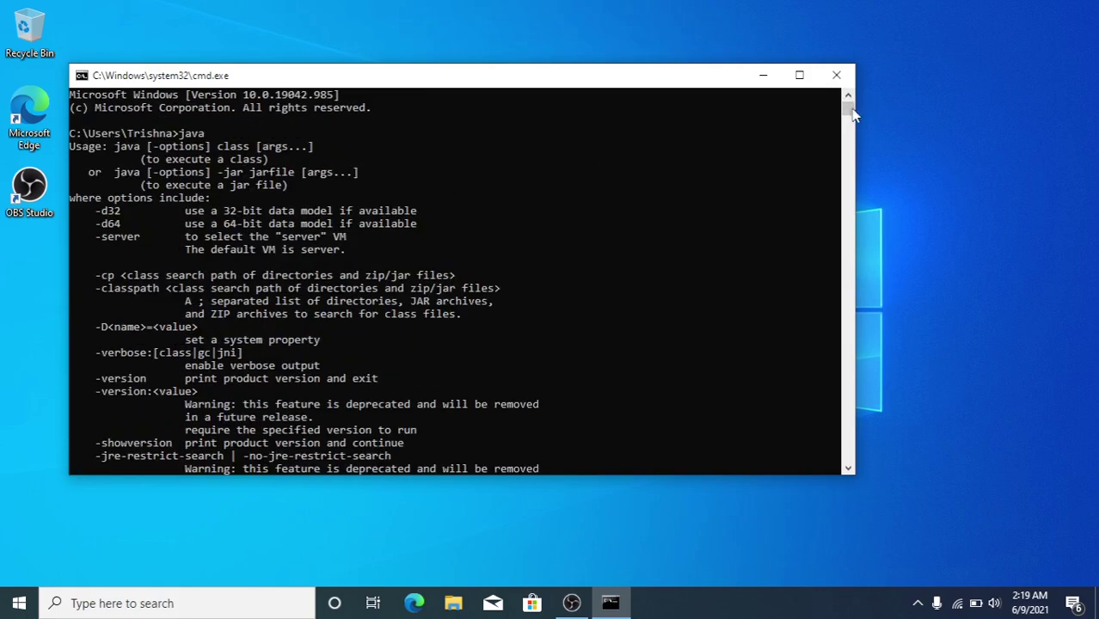
pyautogui.moveTo(851, 112); pyautogui.dragTo(849, 125)
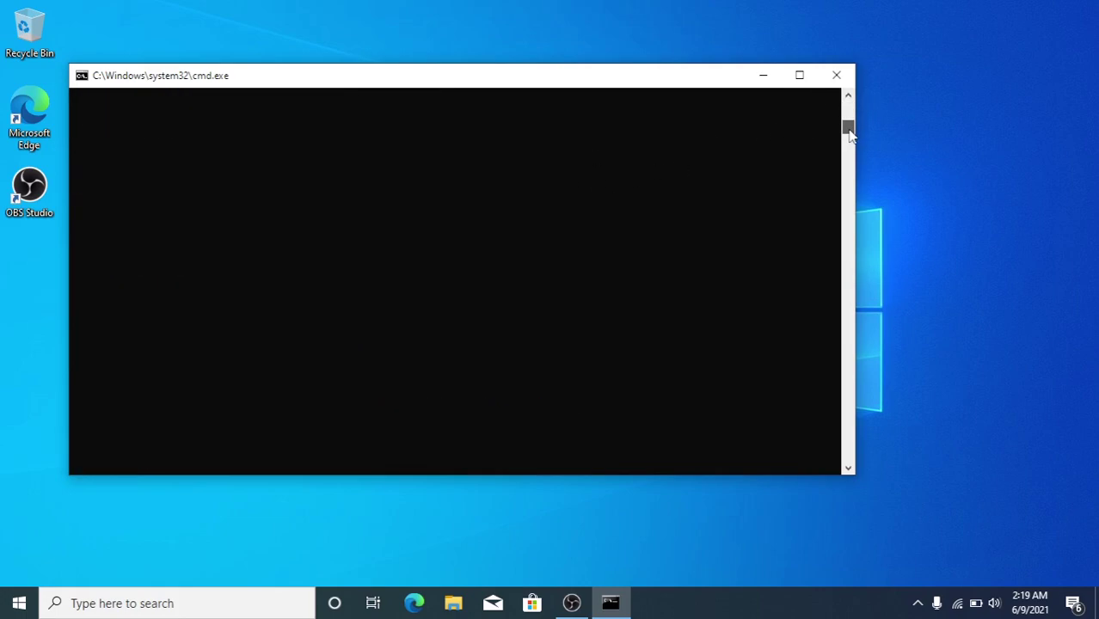
pyautogui.click(800, 76)
pyautogui.press('Return')
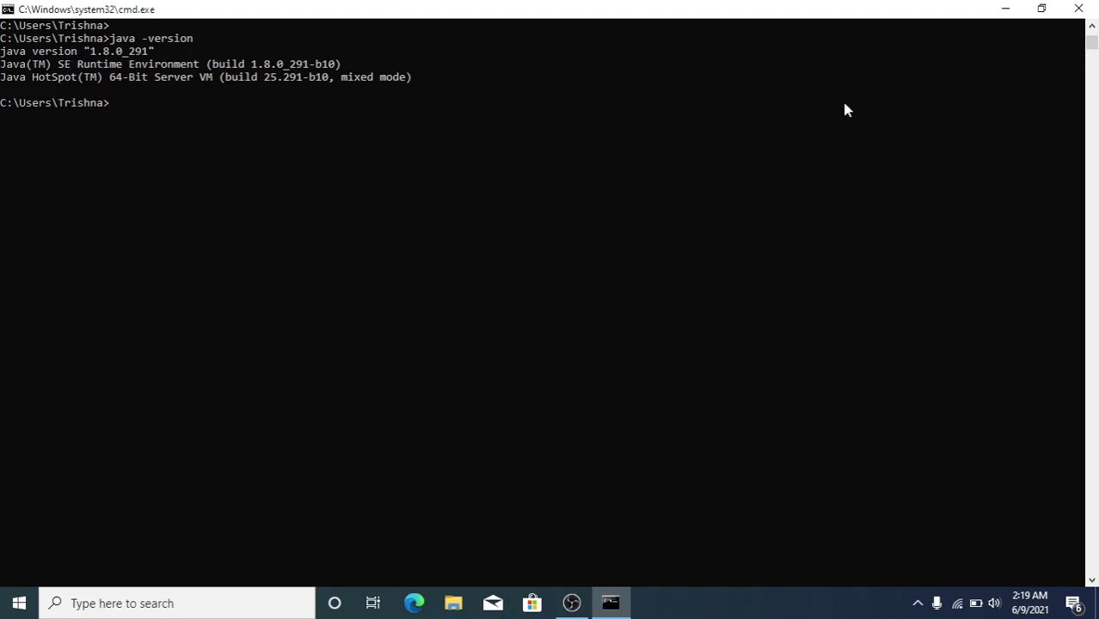
# - Close the console and refresh the desktop
pyautogui.click(1077, 10)
pyautogui.rightClick(315, 60)
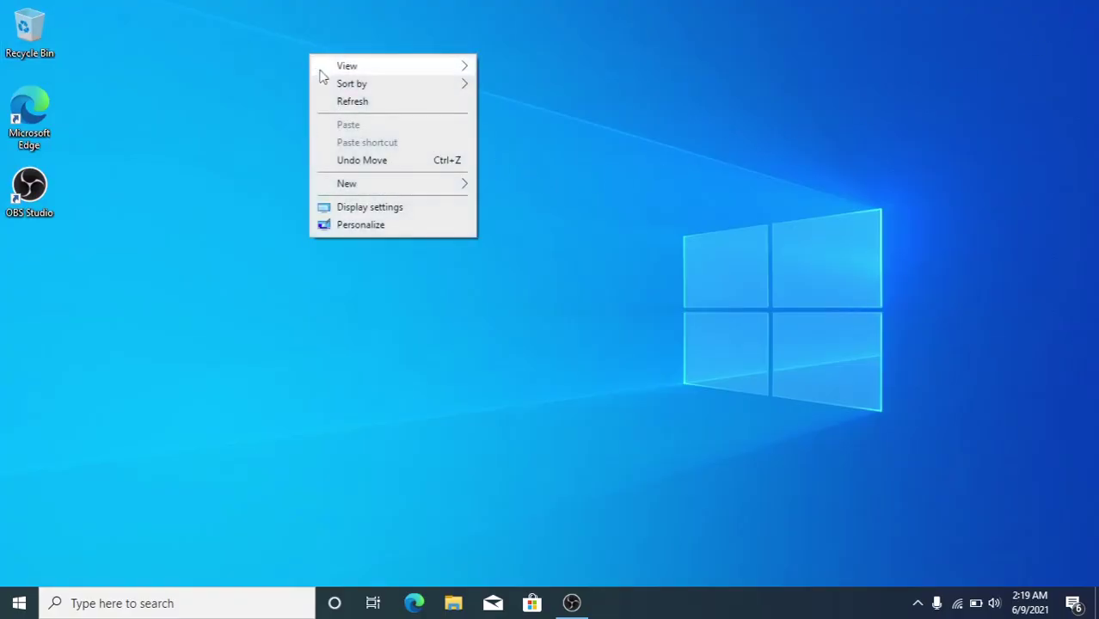
pyautogui.click(333, 101)
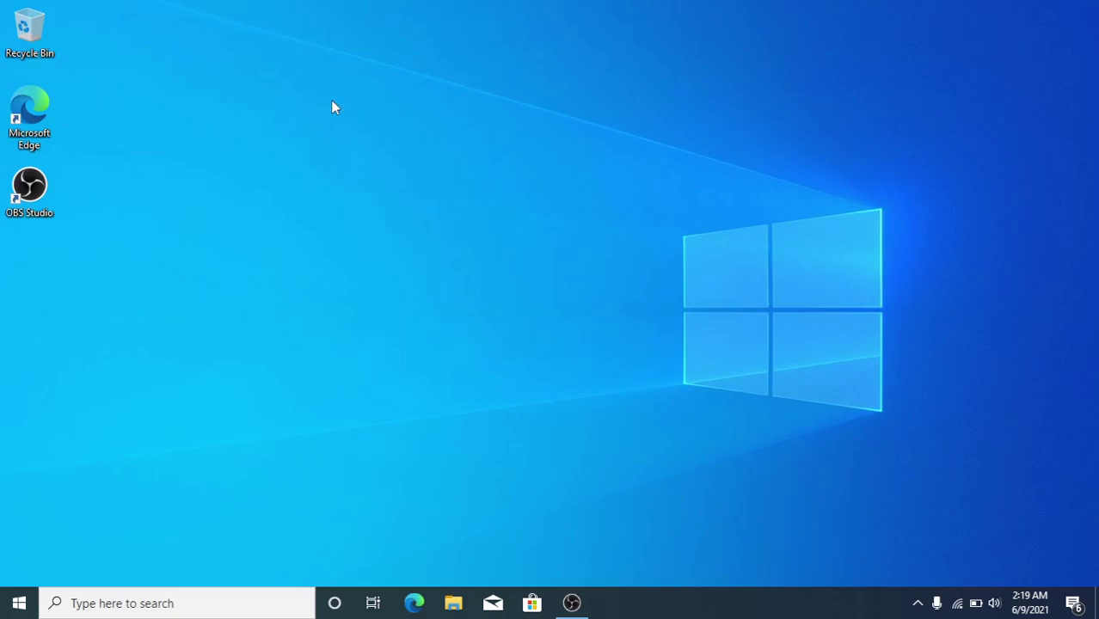
# - Search the Start menu for 'envi' and open Edit the system environment variables
pyautogui.press('super')
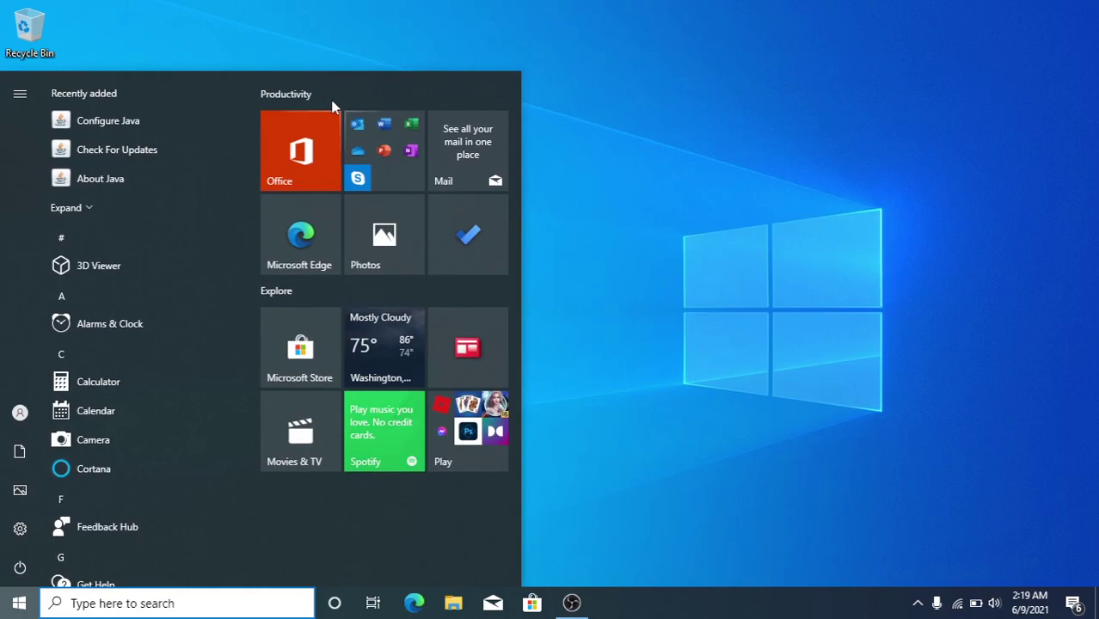
pyautogui.write('ev')
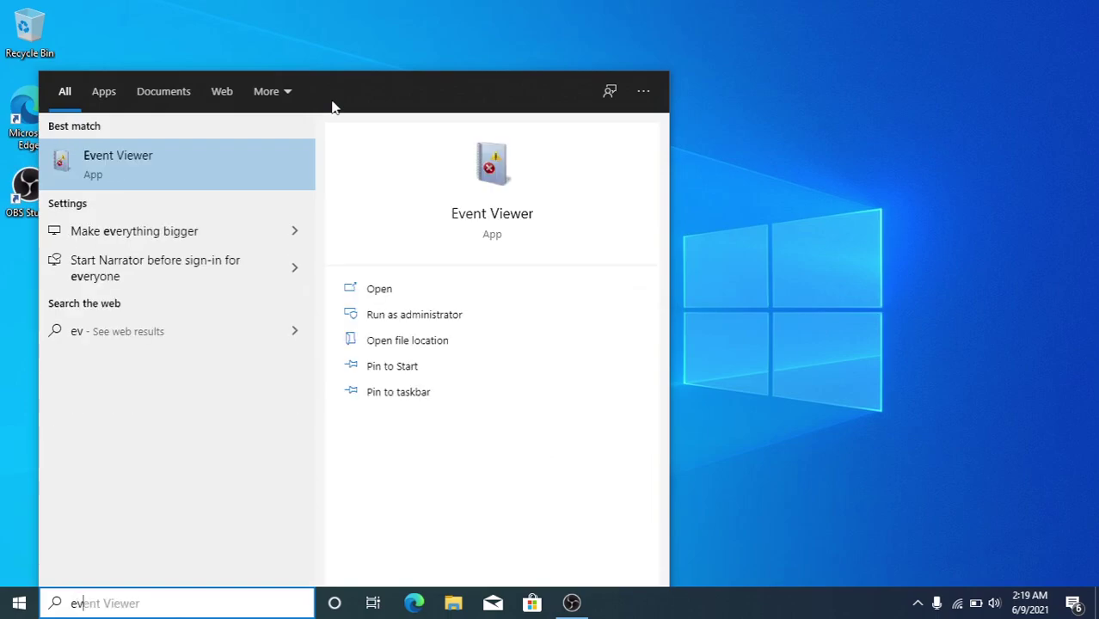
pyautogui.press('BackSpace')
pyautogui.write('nvi')
pyautogui.press('BackSpace')
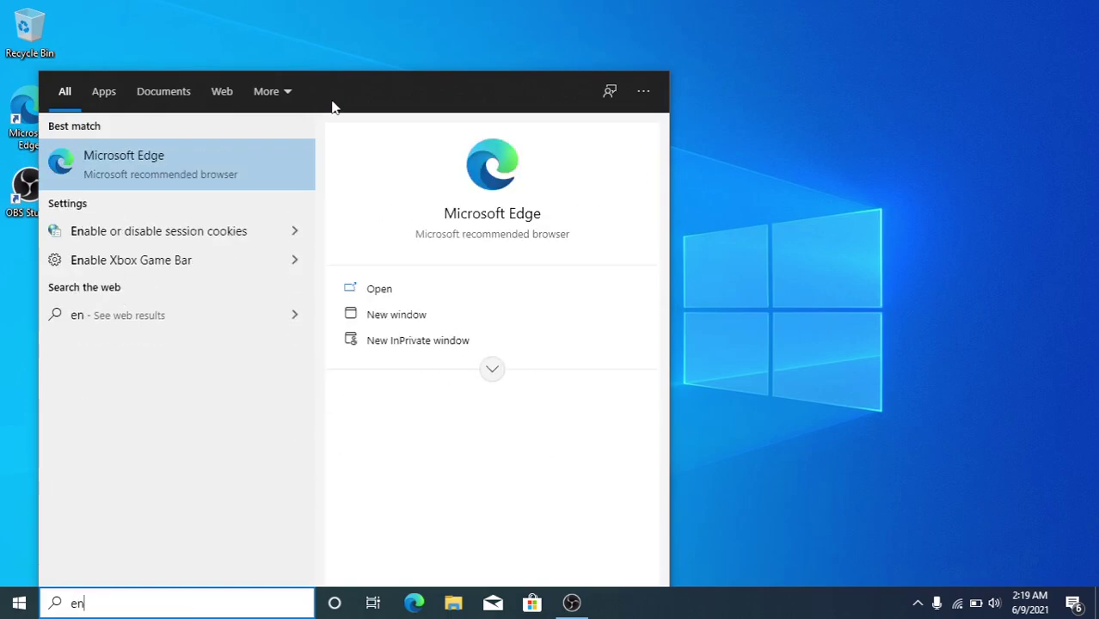
pyautogui.write('vi')
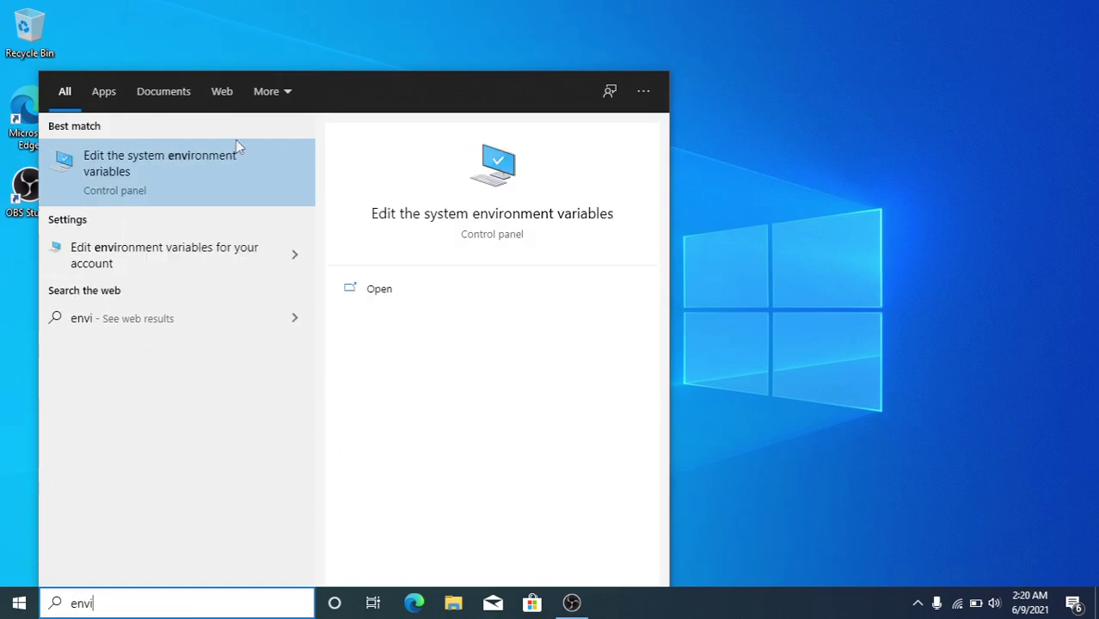
pyautogui.click(107, 173)
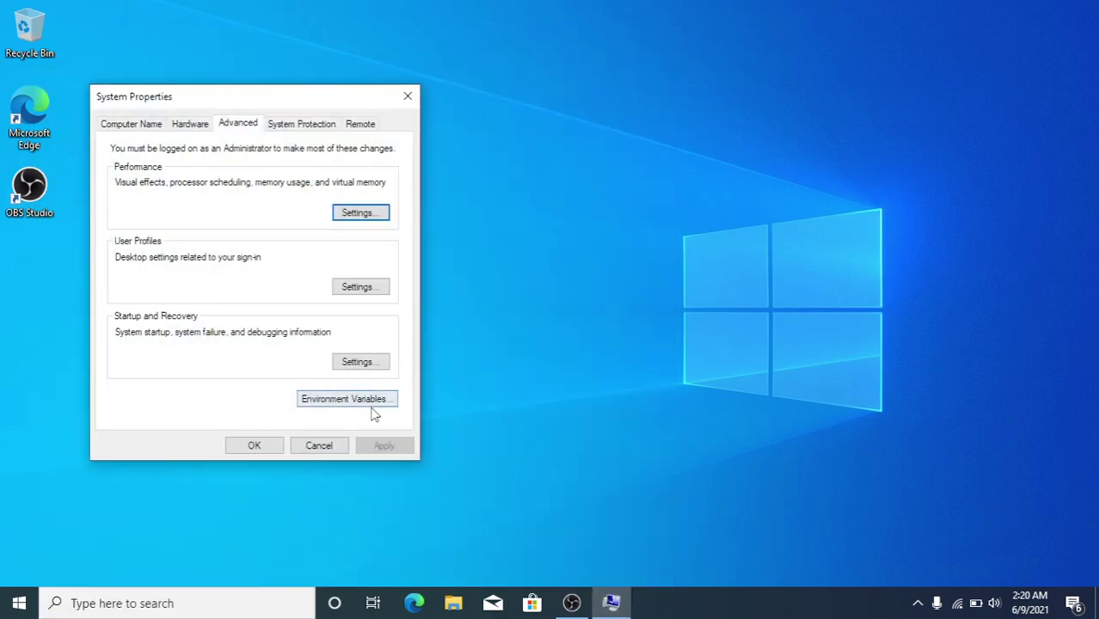
# - Edit the user Path variable and add a blank entry below the WindowsApps path
pyautogui.click(370, 400)
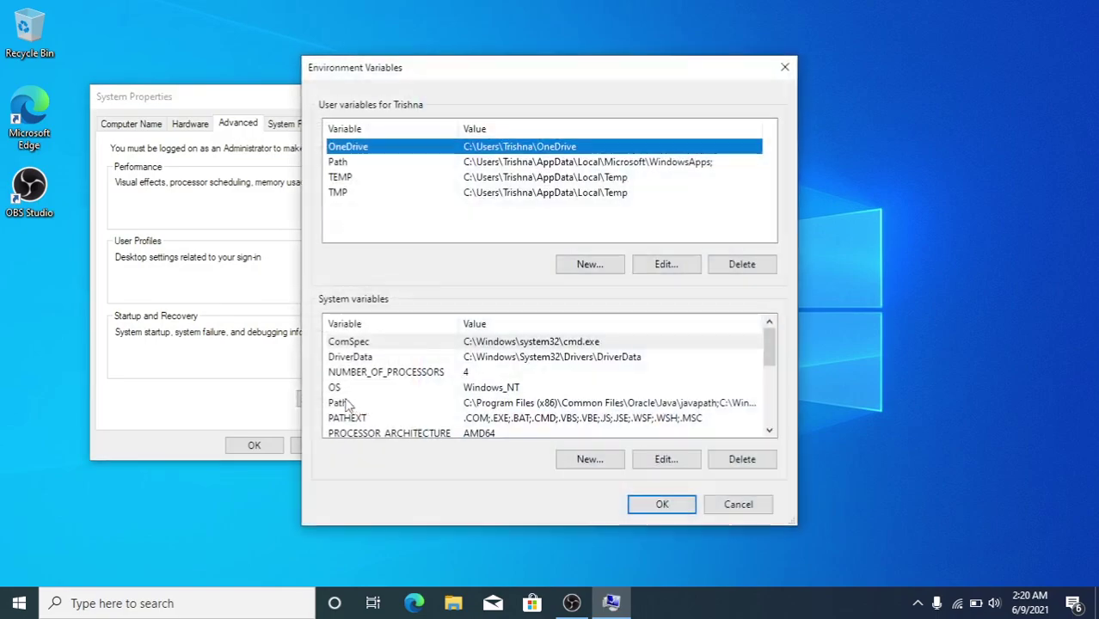
pyautogui.click(351, 164)
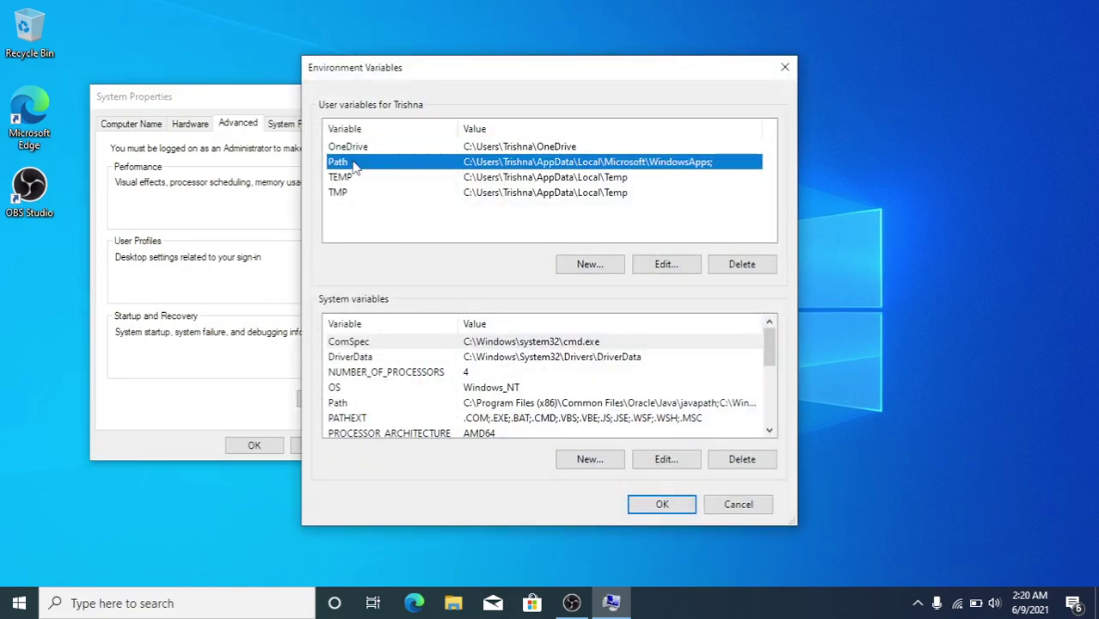
pyautogui.click(658, 265)
pyautogui.click(486, 164)
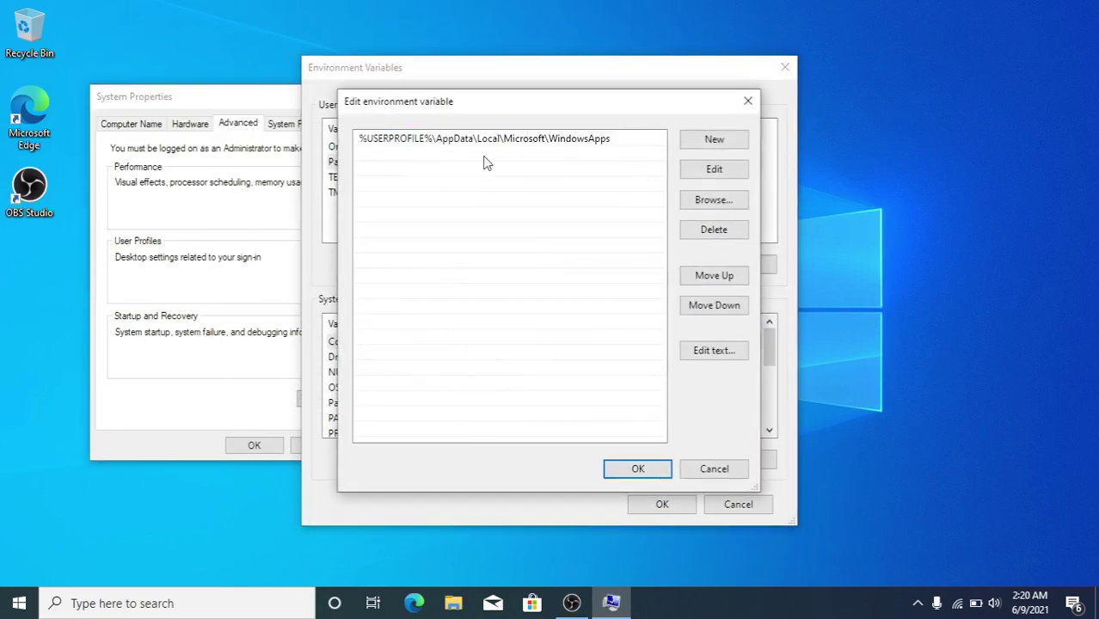
pyautogui.click(714, 140)
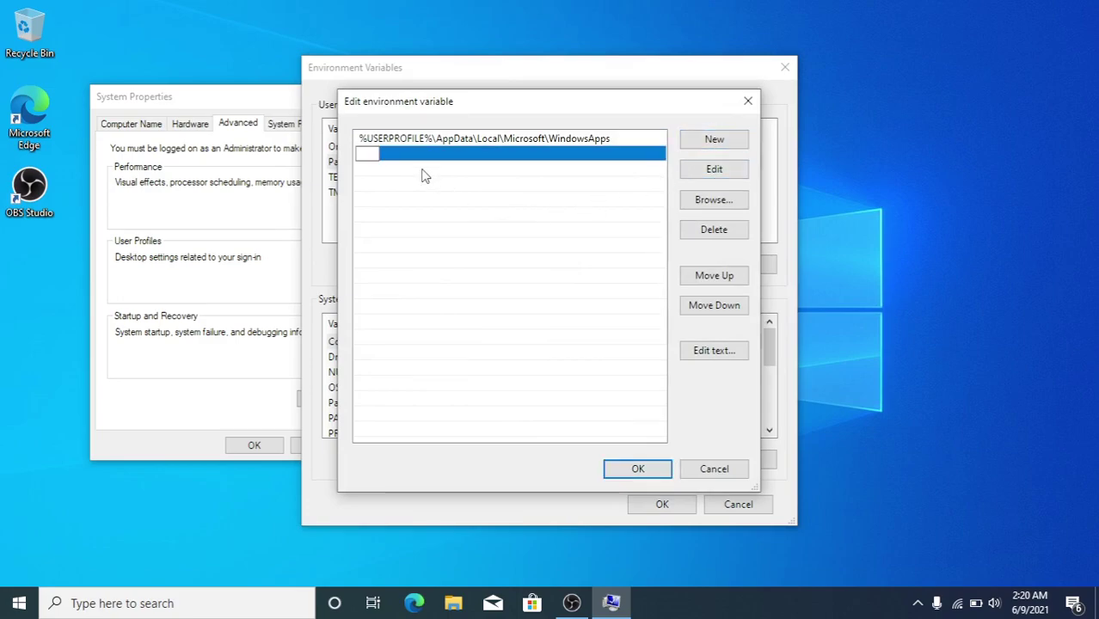
# - Browse File Explorer to C:\Program Files\Java\jdk1.8.0_291\bin
pyautogui.click(451, 605)
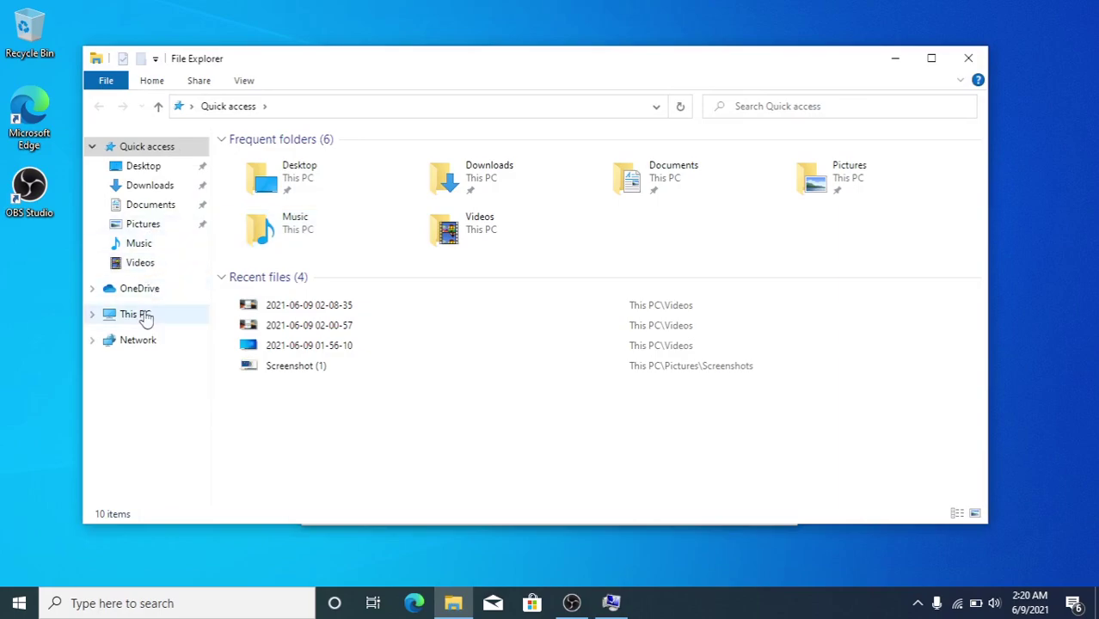
pyautogui.click(137, 315)
pyautogui.doubleClick(262, 329)
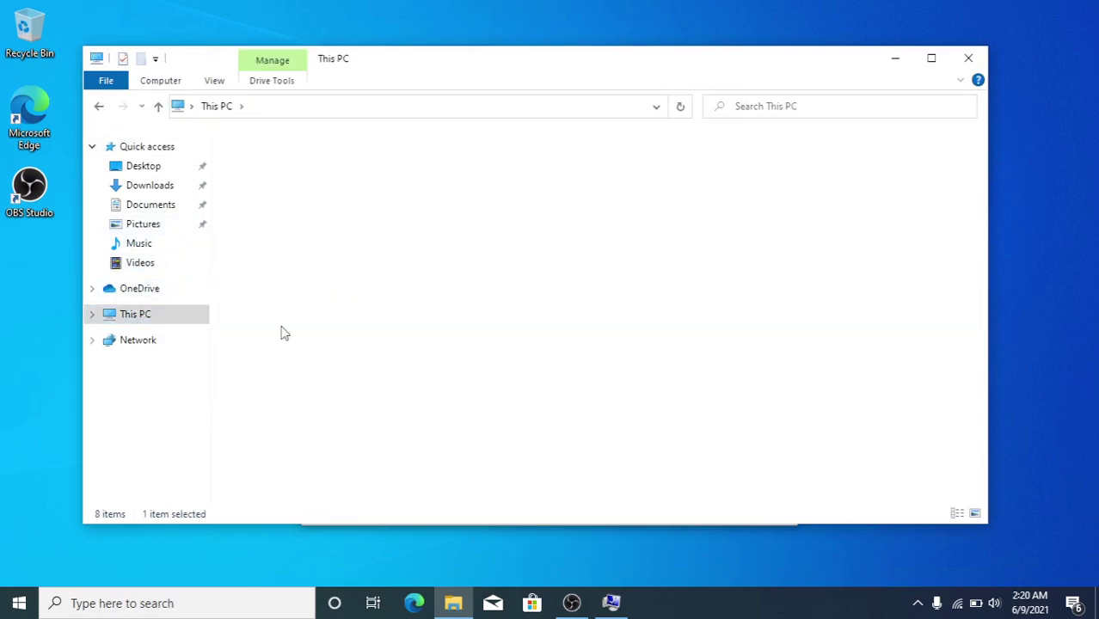
pyautogui.doubleClick(262, 197)
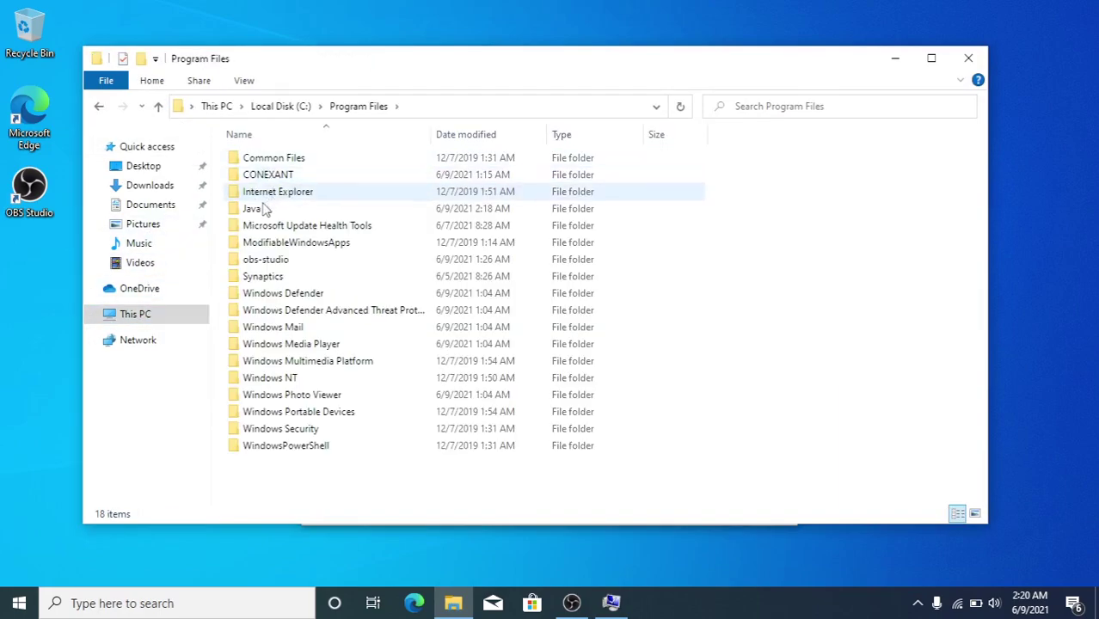
pyautogui.click(262, 210)
pyautogui.doubleClick(262, 210)
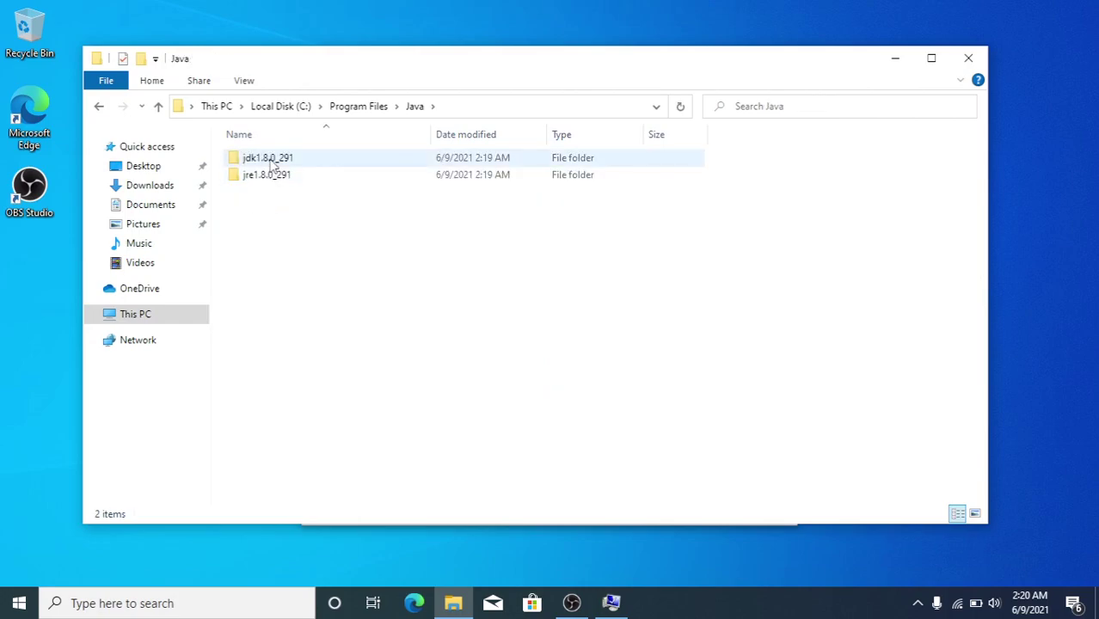
pyautogui.doubleClick(272, 160)
pyautogui.doubleClick(276, 160)
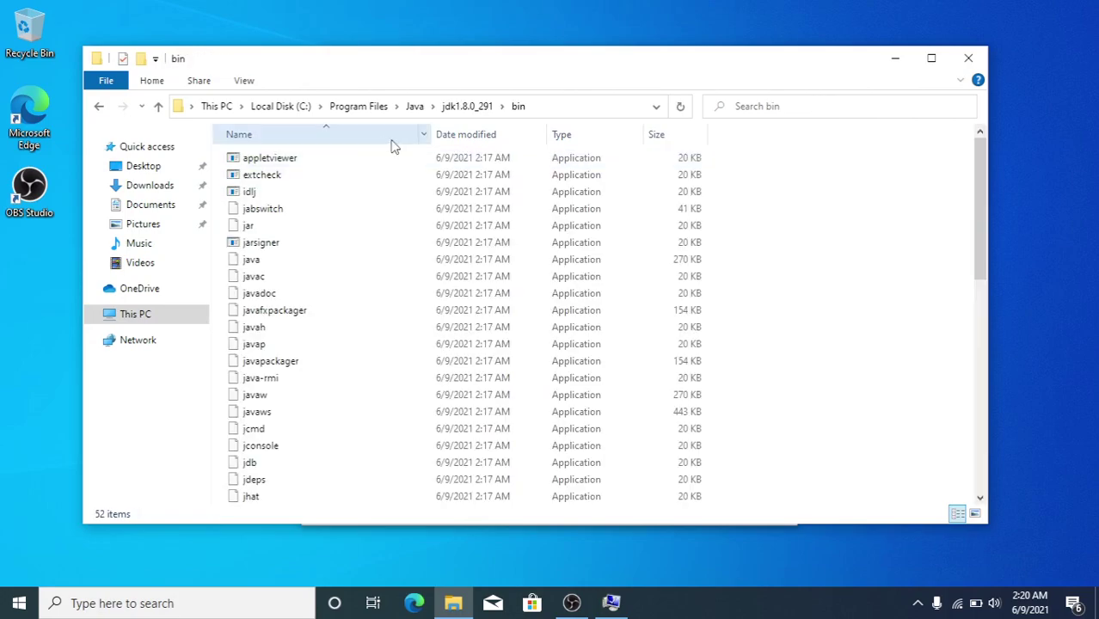
# - Copy the bin folder's full path from the address bar
pyautogui.click(555, 108)
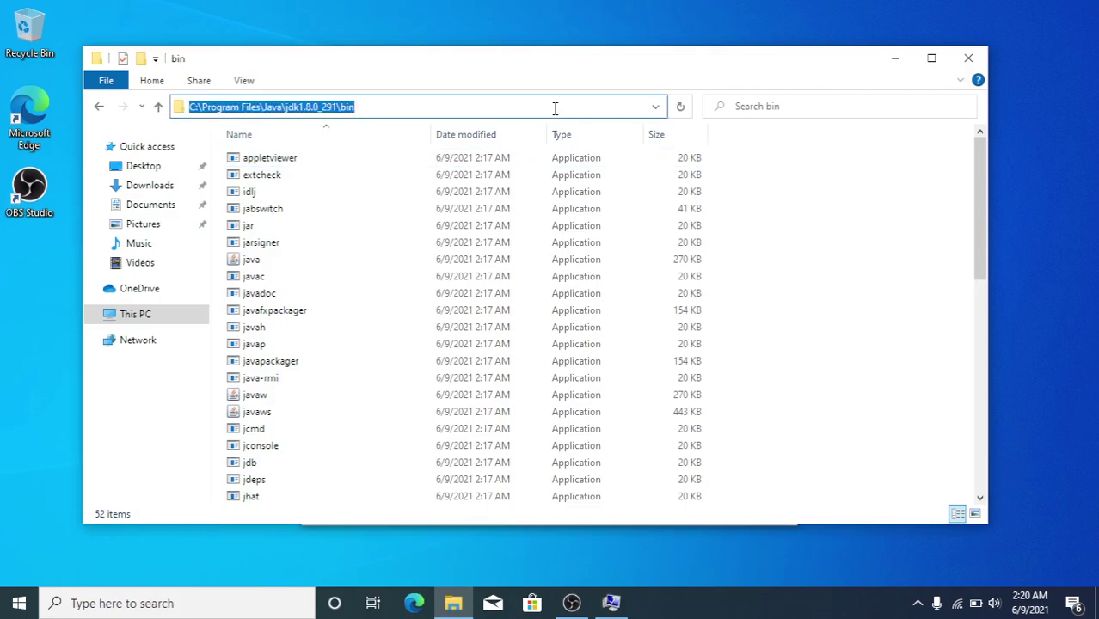
pyautogui.rightClick(338, 110)
pyautogui.click(374, 160)
# - Paste C:\Program Files\Java\jdk1.8.0_291\bin as a new user Path entry
pyautogui.click(611, 605)
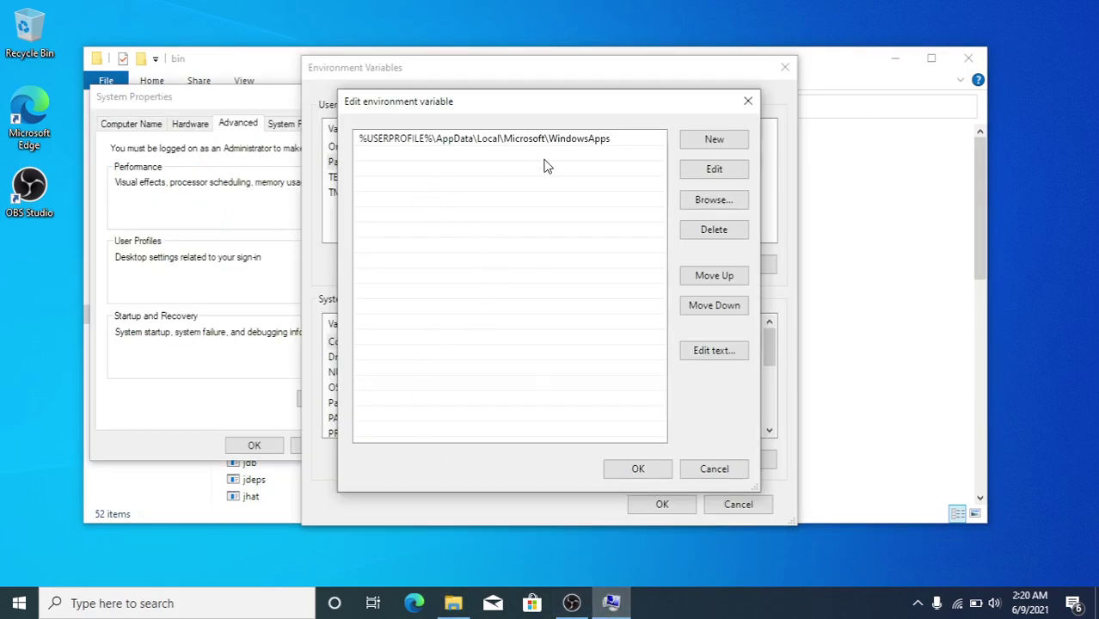
pyautogui.click(714, 139)
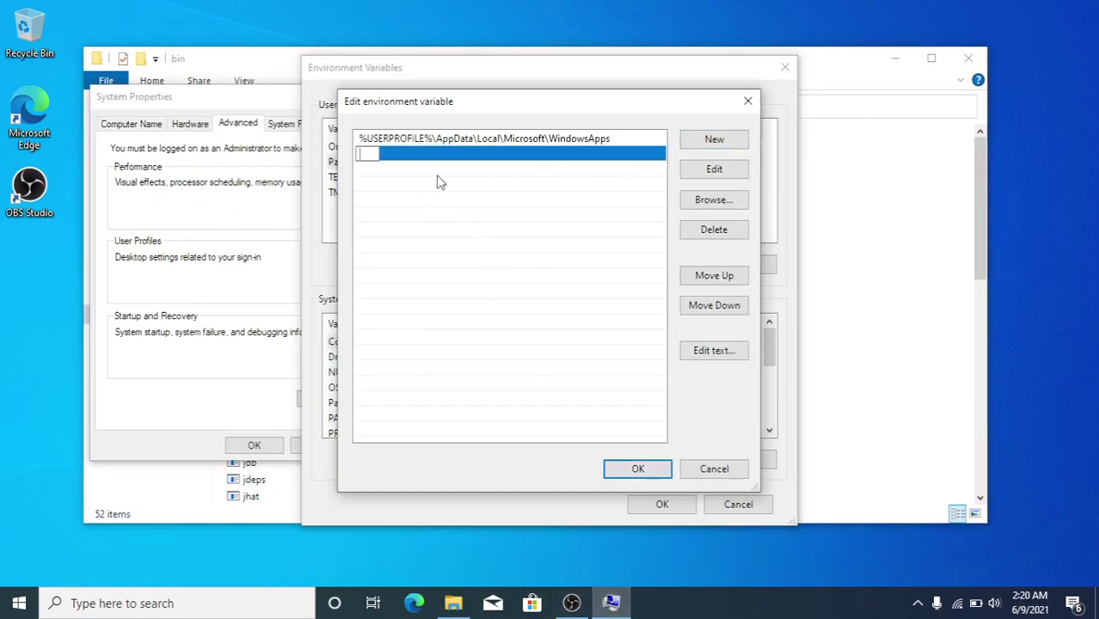
pyautogui.rightClick(364, 152)
pyautogui.click(406, 220)
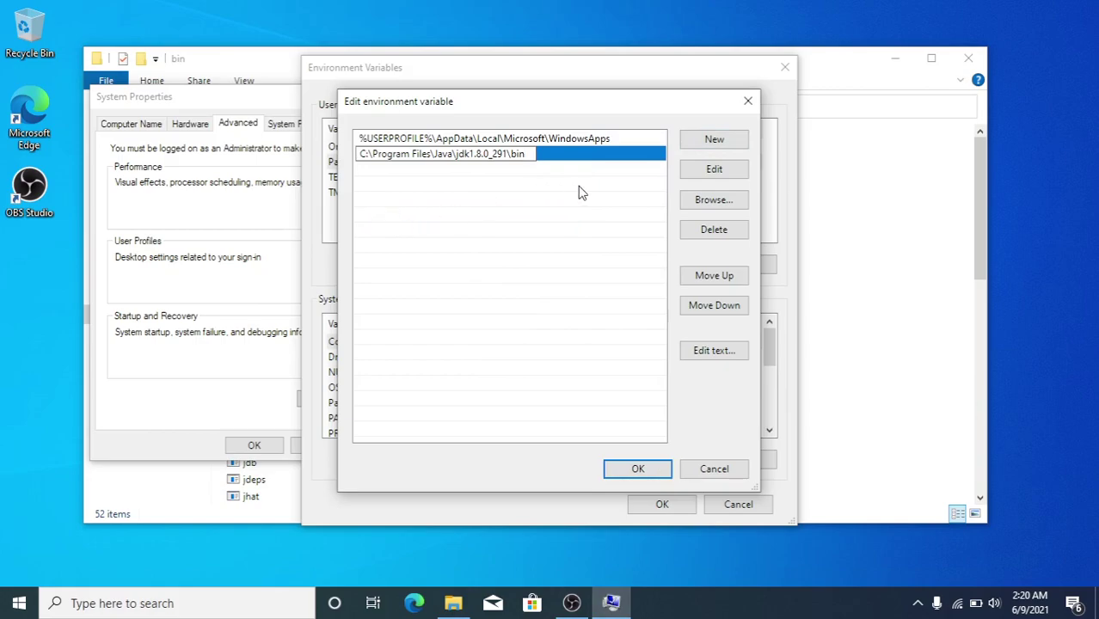
# - Confirm the Path, Environment Variables and System Properties dialogs with OK
pyautogui.click(656, 470)
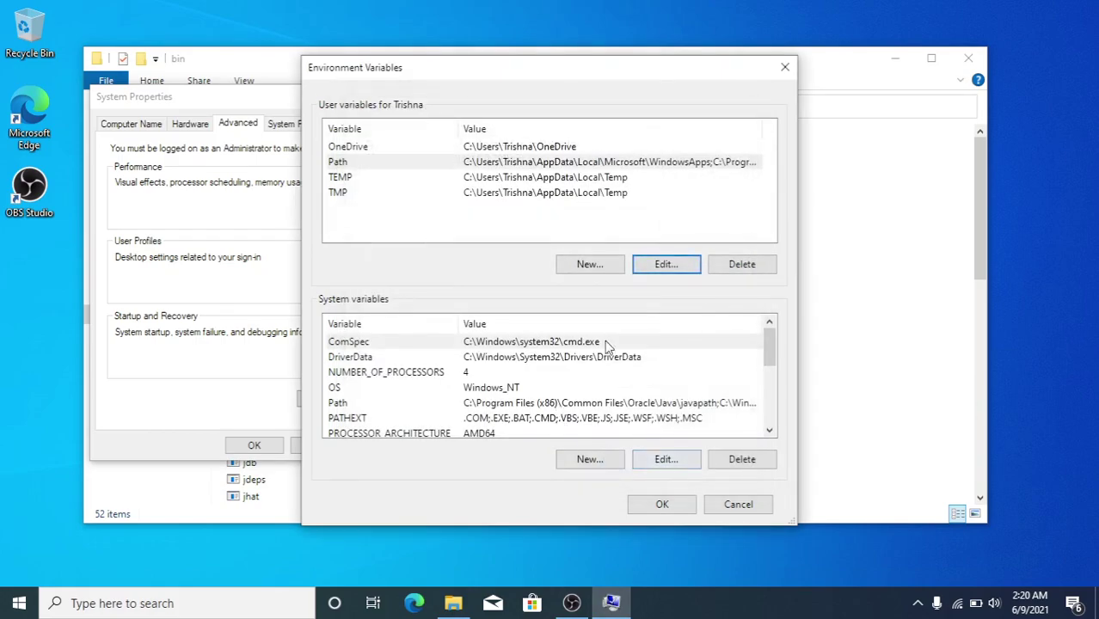
pyautogui.click(659, 506)
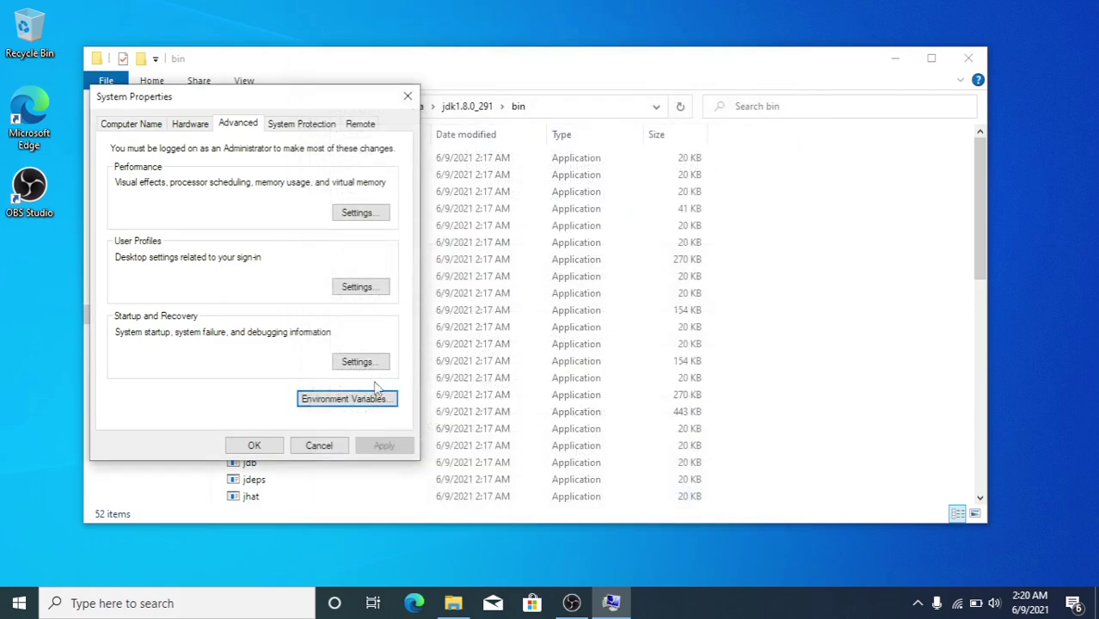
pyautogui.click(270, 447)
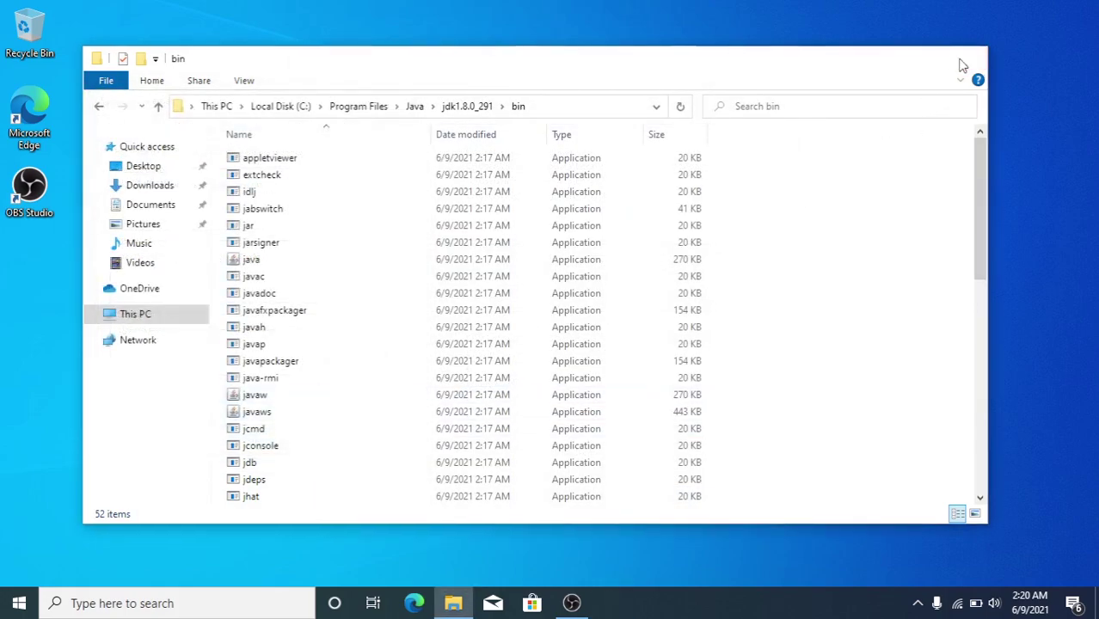
# - Close the bin folder window and refresh the desktop four times
pyautogui.click(962, 66)
pyautogui.rightClick(354, 59)
pyautogui.click(414, 110)
pyautogui.rightClick(413, 109)
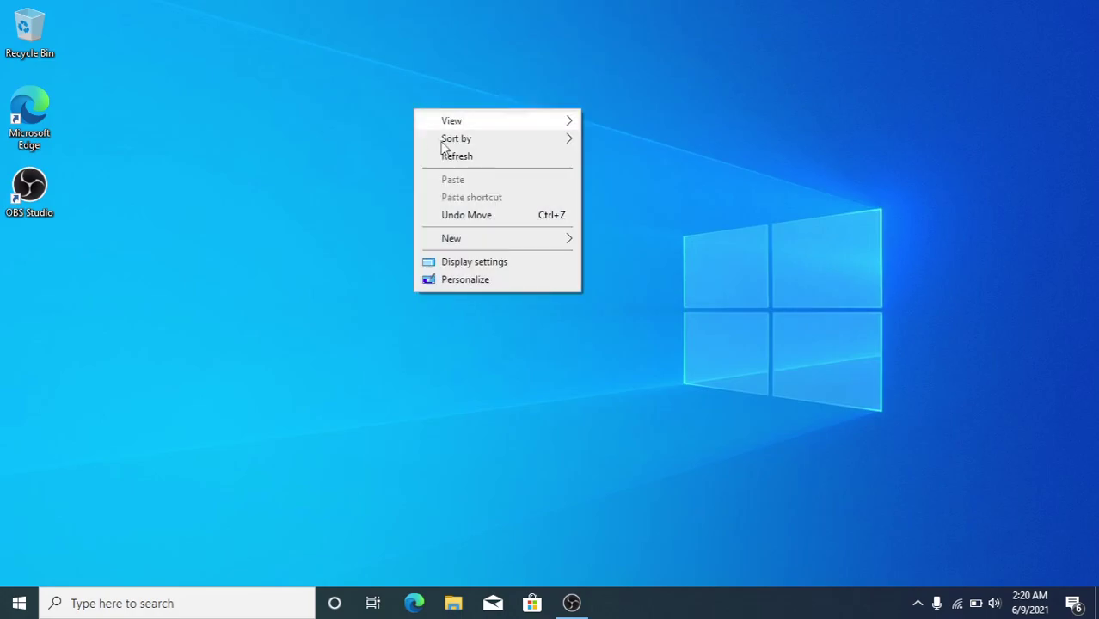
pyautogui.click(454, 157)
pyautogui.rightClick(431, 136)
pyautogui.click(449, 183)
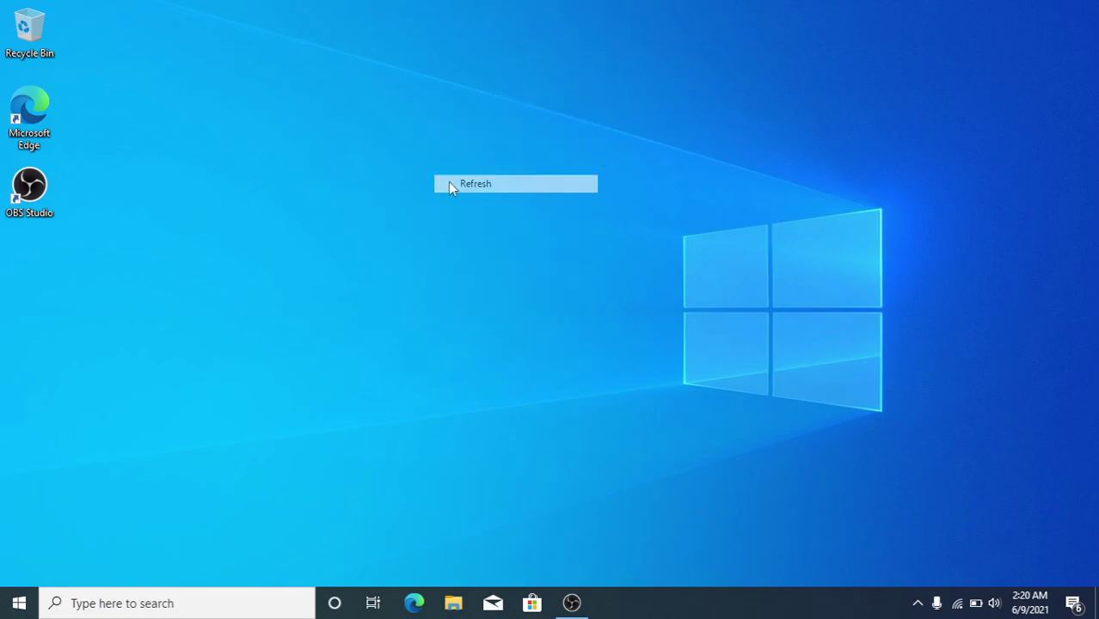
pyautogui.rightClick(304, 74)
pyautogui.click(336, 121)
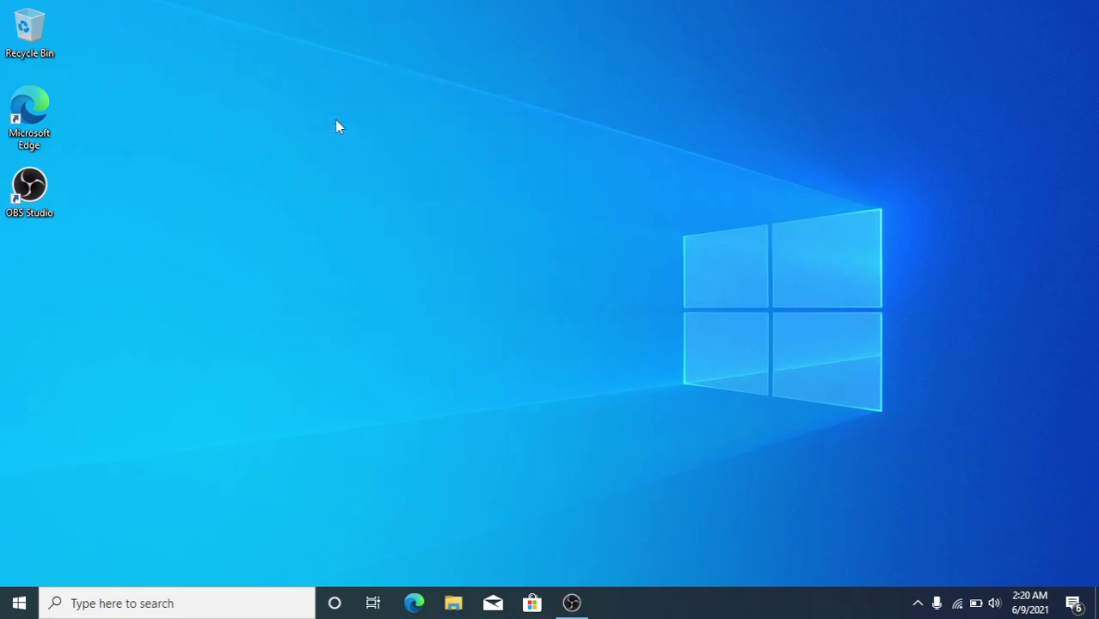